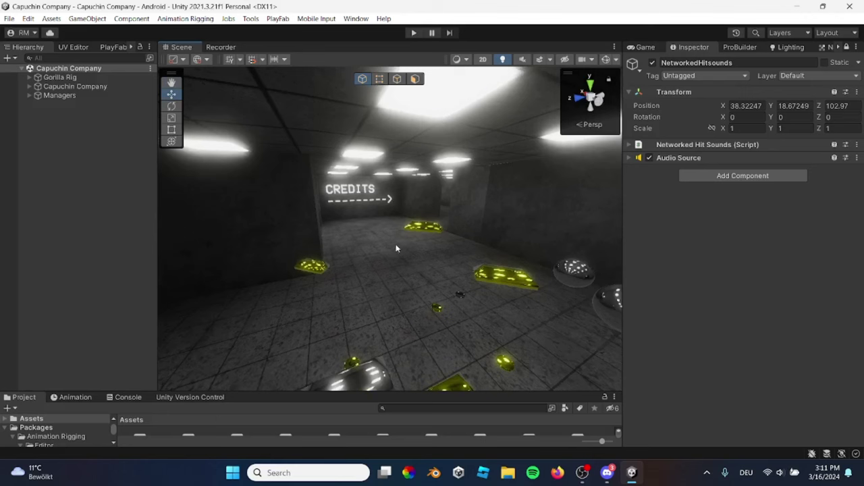
Look around the corridor, then create a temporary empty object and delete it
right_click_drag(435, 235, 384, 242)
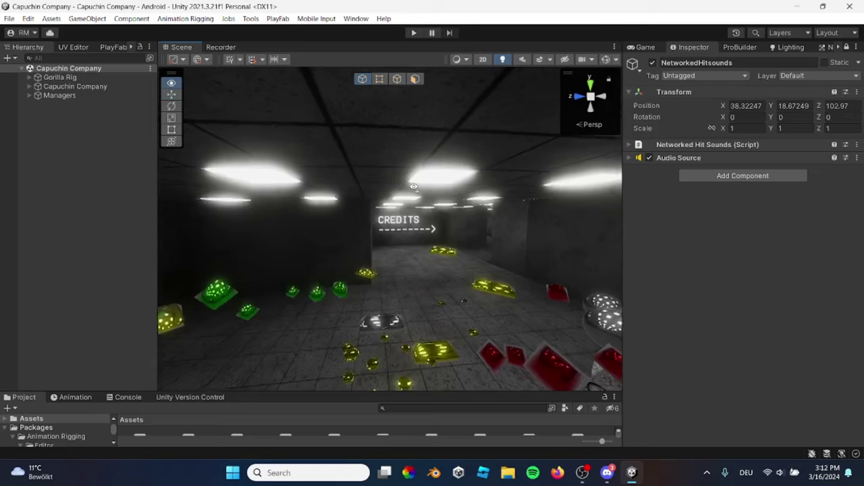
right_click_drag(404, 200, 407, 190)
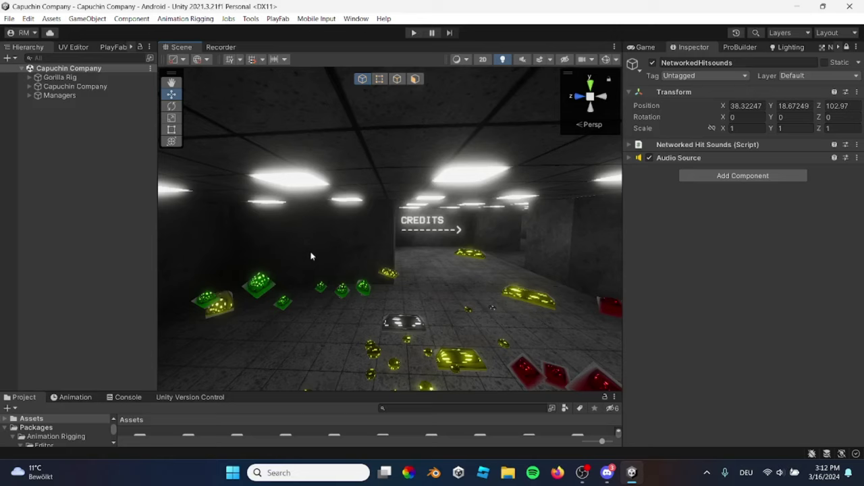
right_click_drag(311, 256, 281, 269)
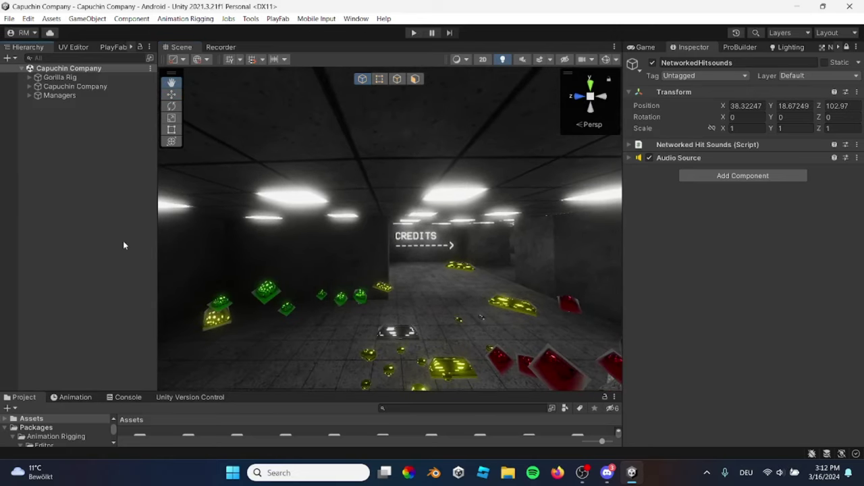
right_click(104, 277)
left_click(144, 277)
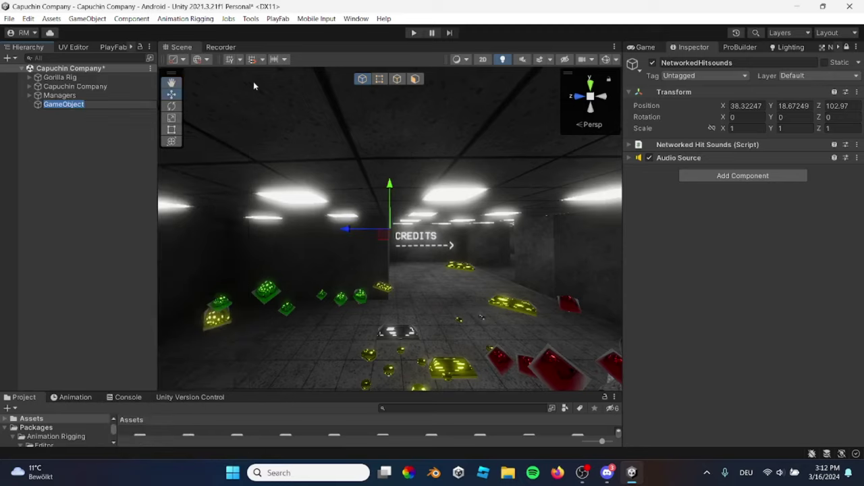
left_click(132, 119)
left_click(128, 106)
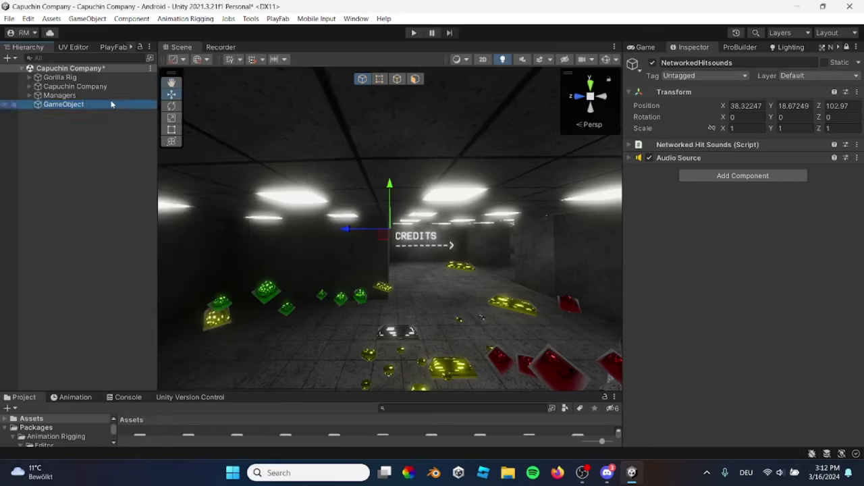
key("Delete")
Filter the Hierarchy for Graphics and deactivate the Graphics object
left_click(100, 59)
type("grap")
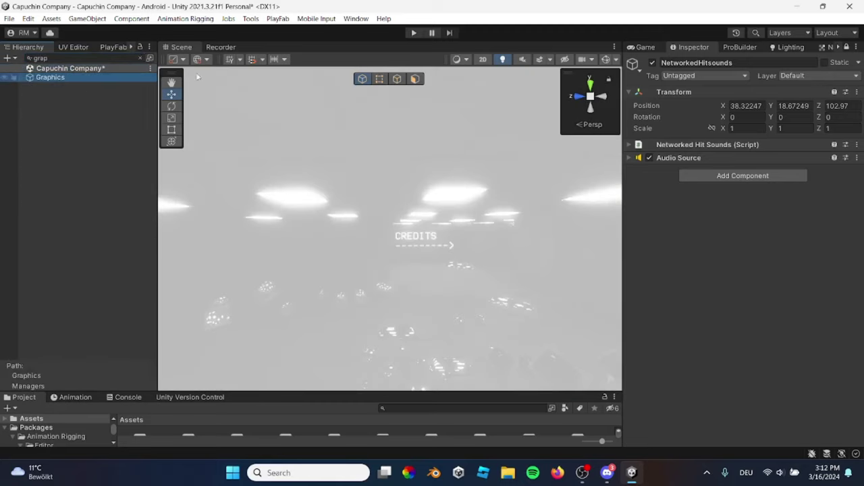
left_click(738, 57)
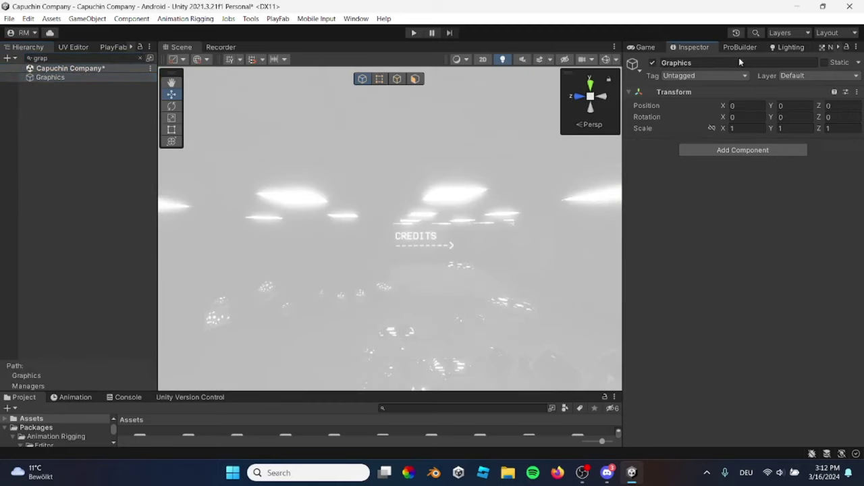
left_click(652, 63)
Search 'reflec' to inspect the Reflection Probe, then clear the Hierarchy filter
left_click(98, 59)
type("refl")
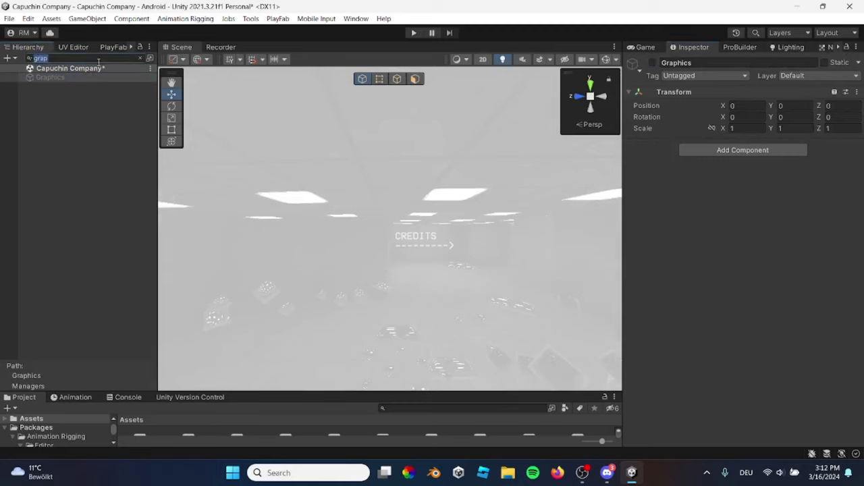
type("ec")
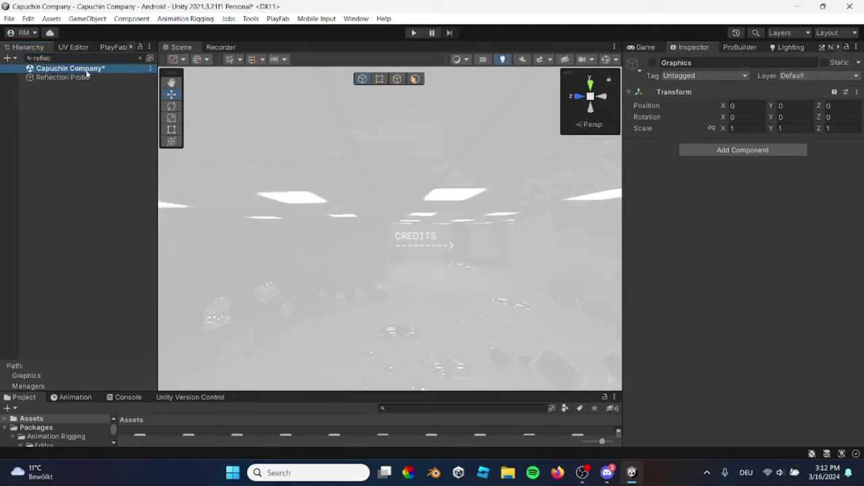
left_click(96, 77)
left_click(654, 62)
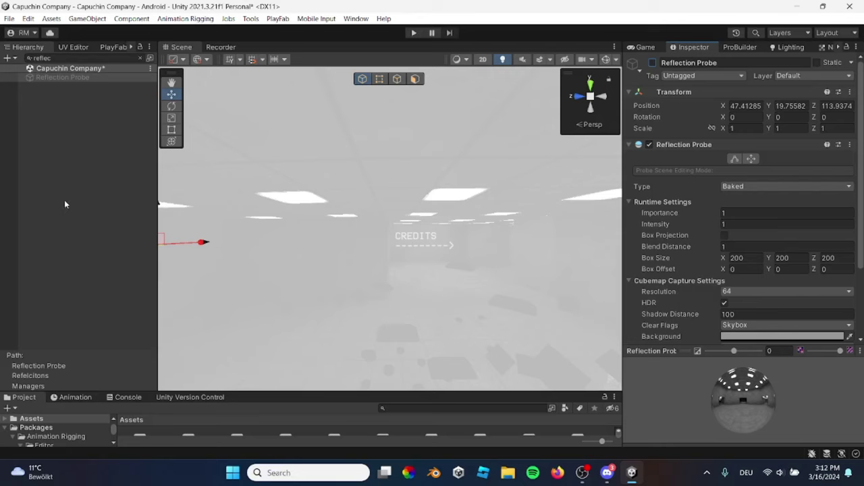
left_click(65, 199)
left_click(144, 59)
right_click_drag(359, 179, 405, 178)
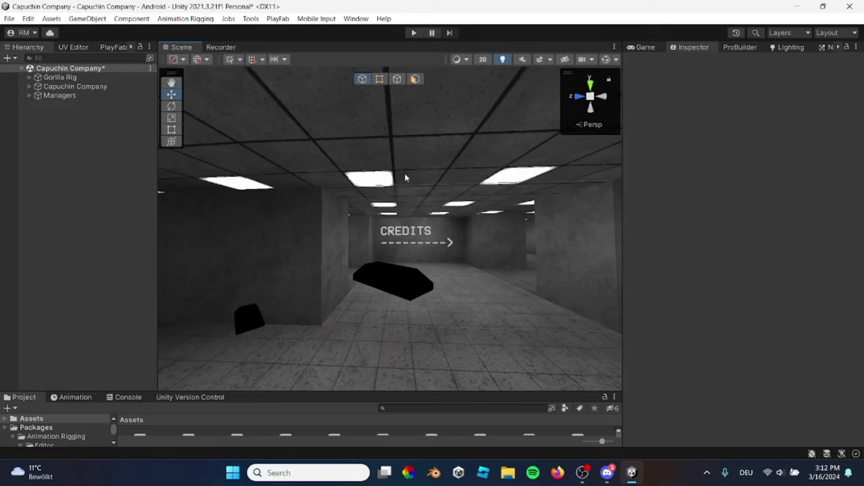
right_click_drag(420, 212, 466, 231)
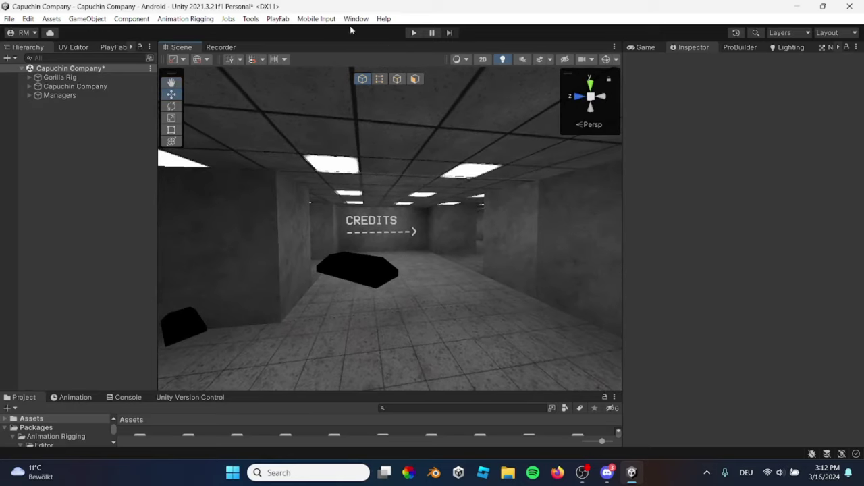
Create an empty GameObject with a Volume component and frame it in the view
right_click(61, 140)
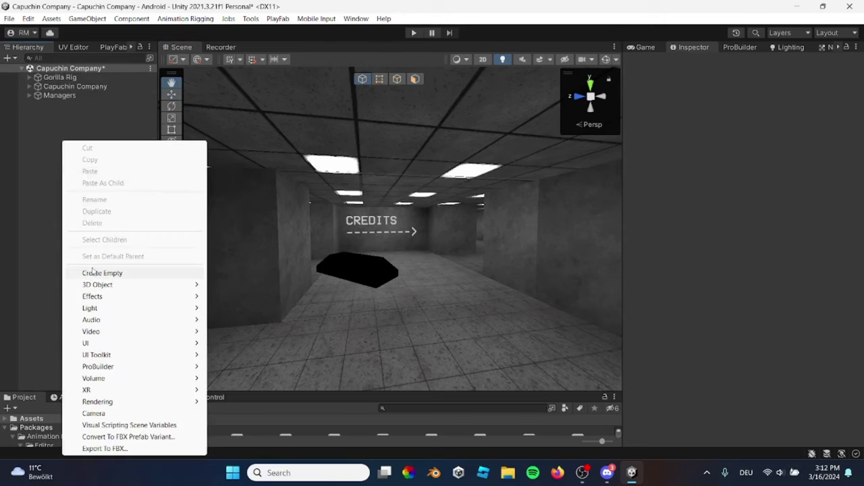
left_click(95, 273)
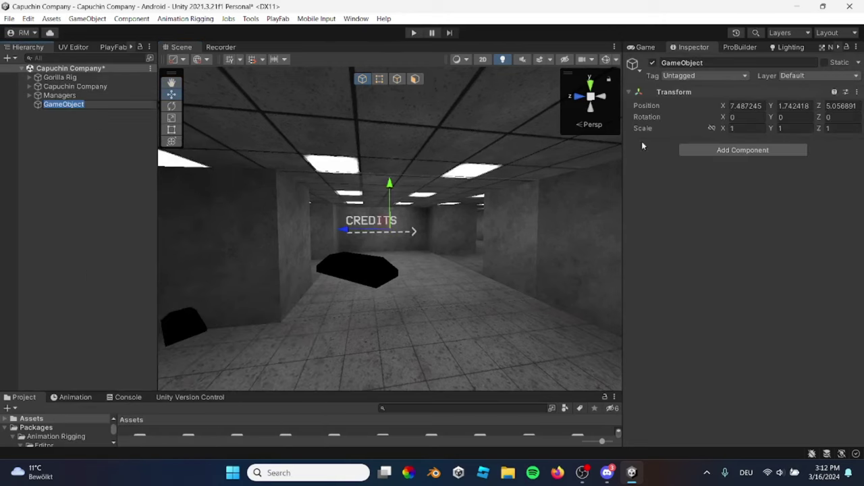
left_click(726, 149)
type("volume")
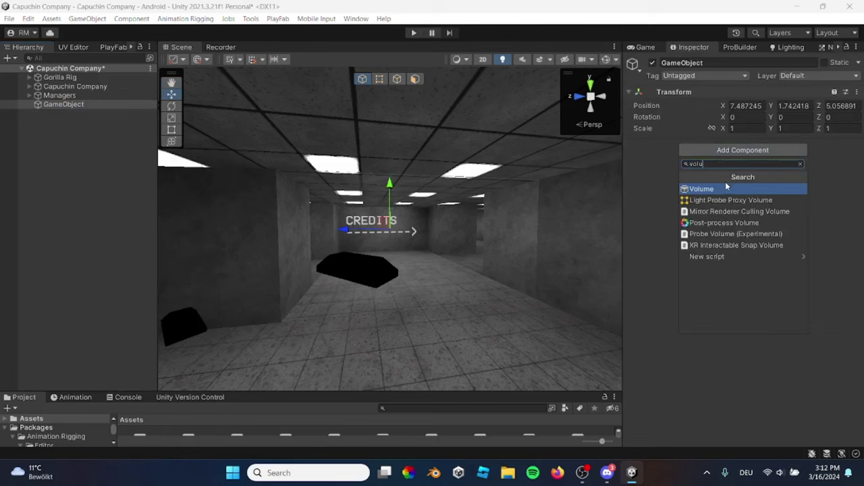
left_click(722, 185)
right_click_drag(486, 223, 456, 228)
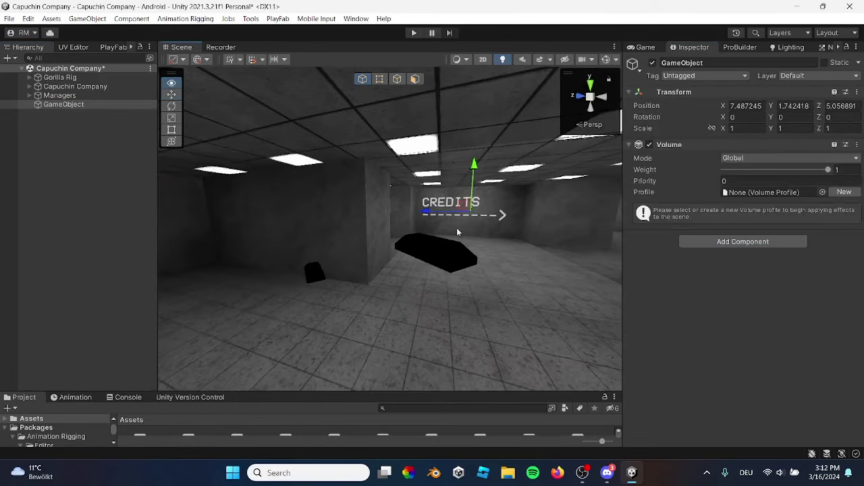
right_click_drag(345, 185, 290, 207)
key("f")
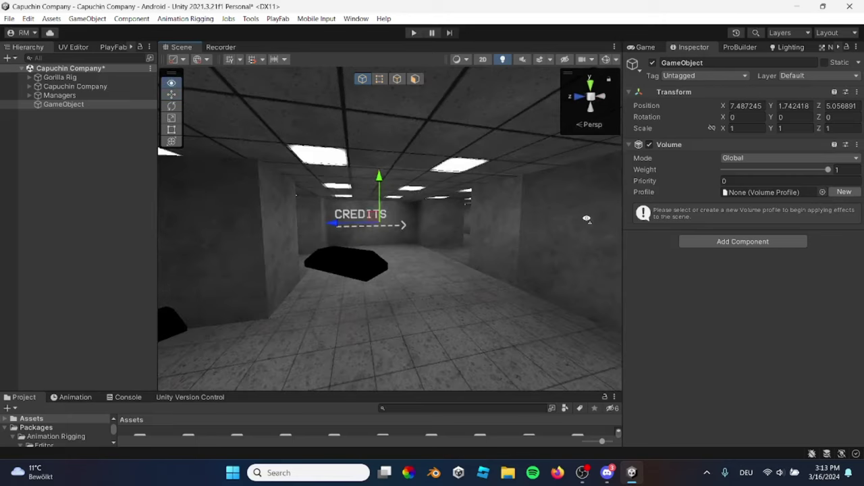
Create a new volume profile and open its override list, briefly checking the Package Manager
left_click(845, 192)
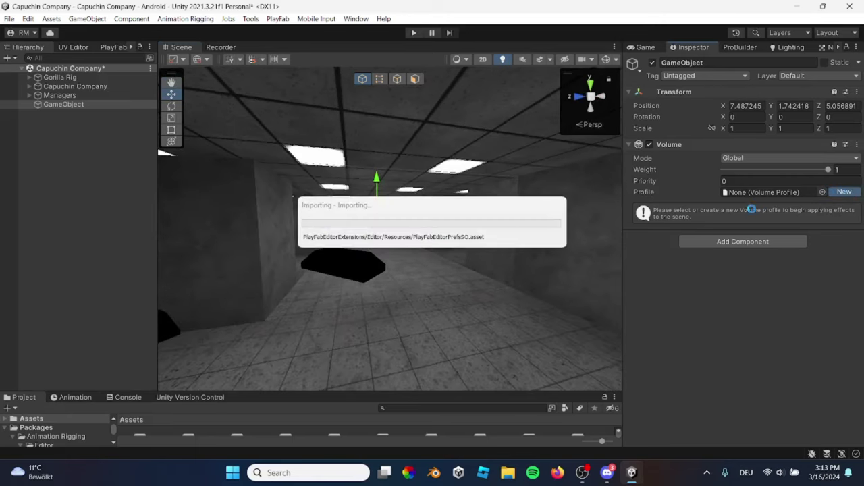
left_click(733, 236)
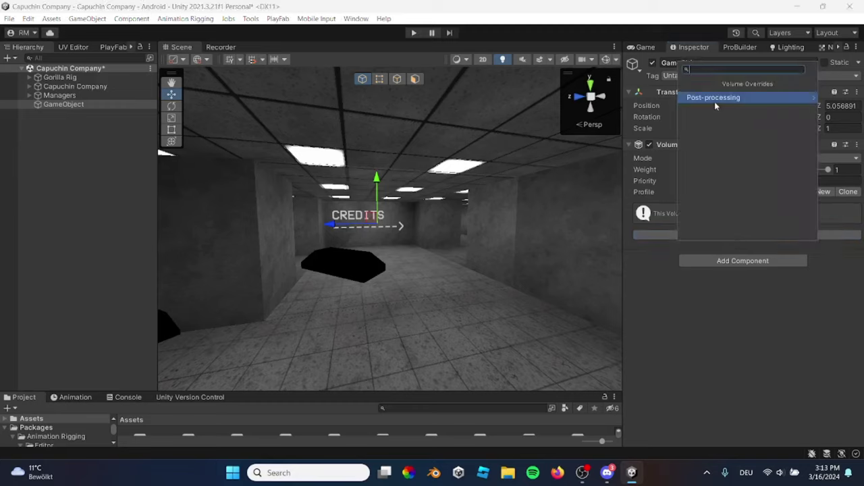
left_click(356, 18)
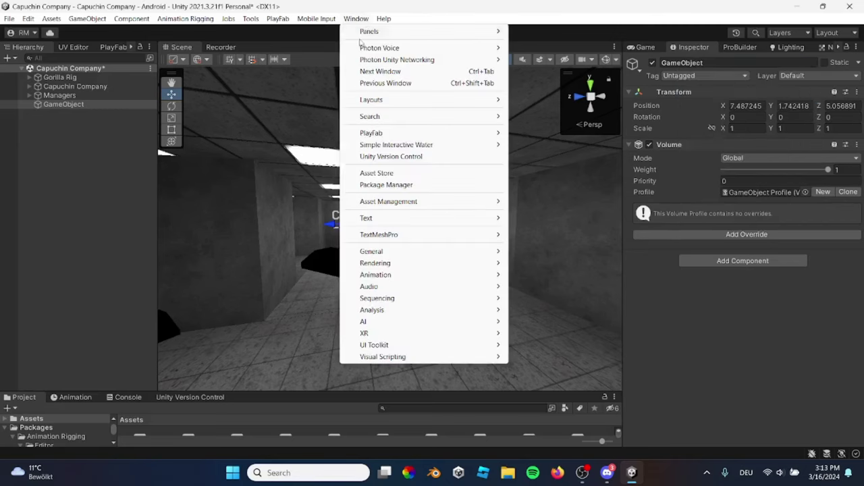
left_click(378, 185)
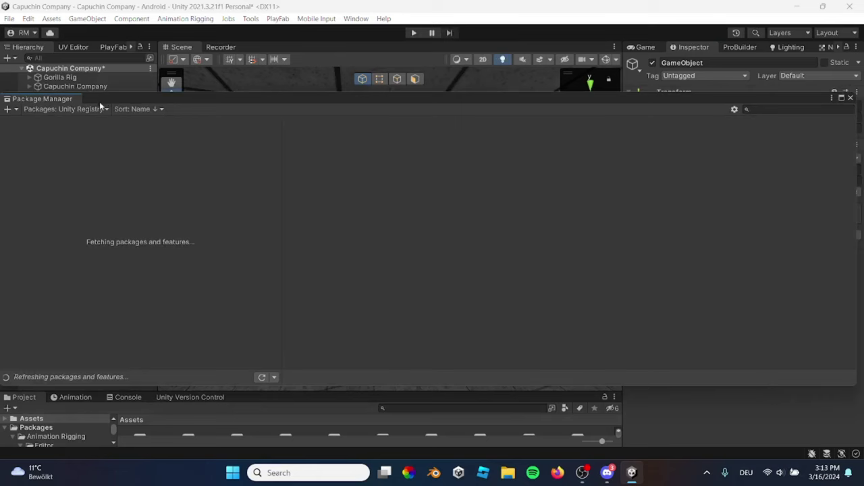
left_click(850, 98)
left_click(736, 236)
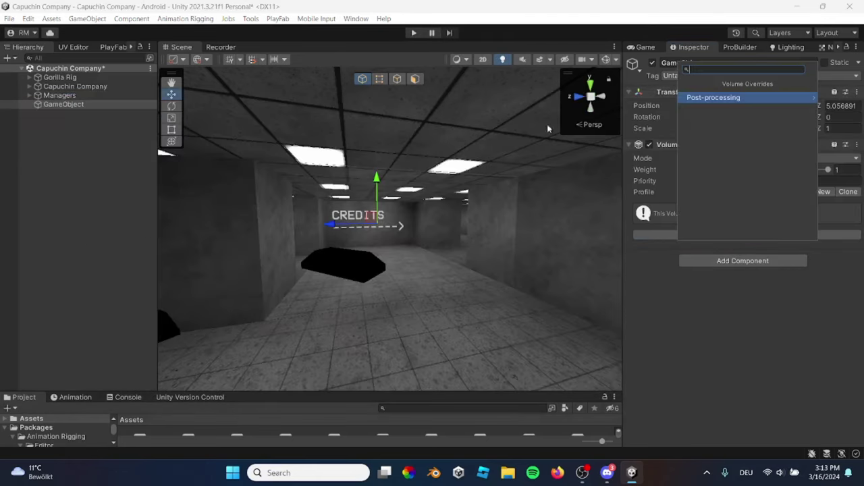
Add a Bloom override with Threshold, Intensity and Scatter enabled, and Intensity set to 20
left_click(742, 99)
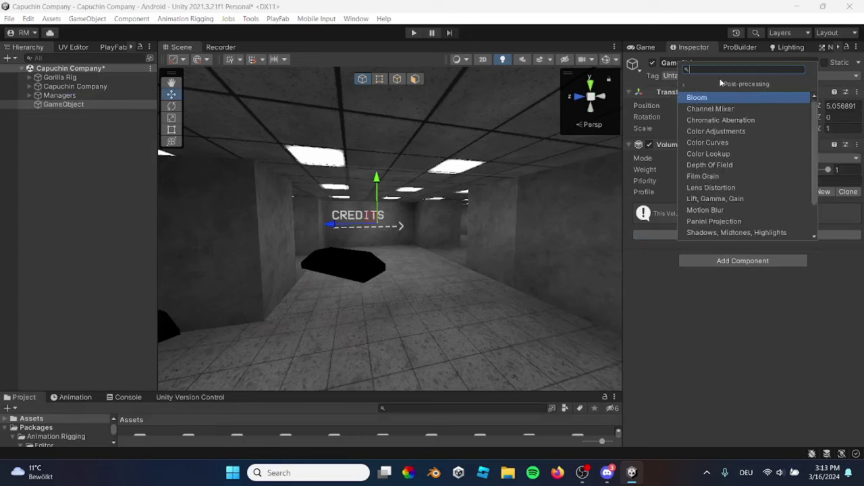
left_click(717, 97)
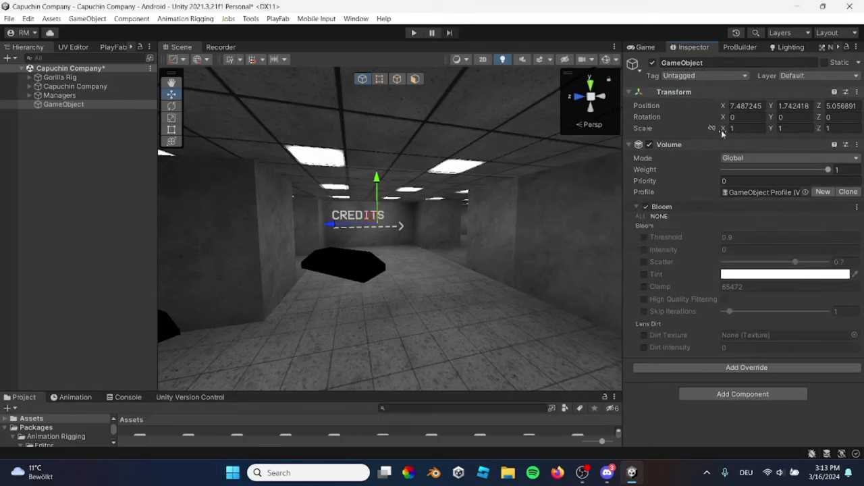
left_click(644, 238)
left_click(645, 249)
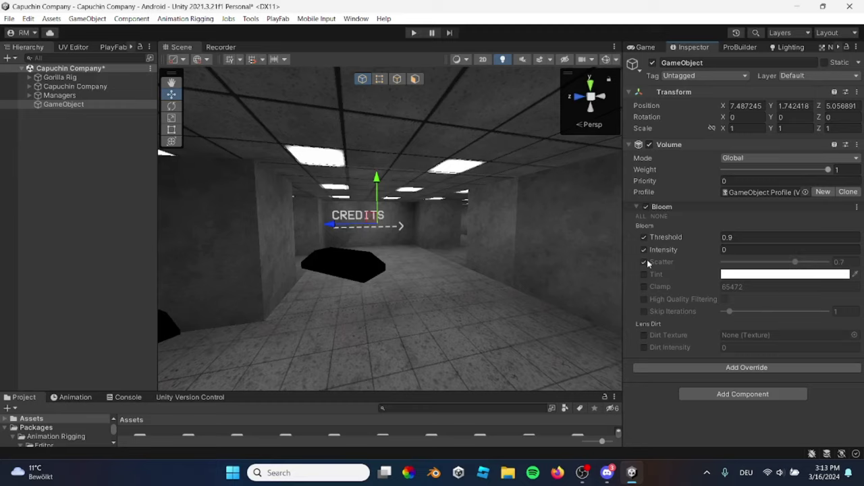
left_click(644, 262)
left_click(736, 250)
type("15")
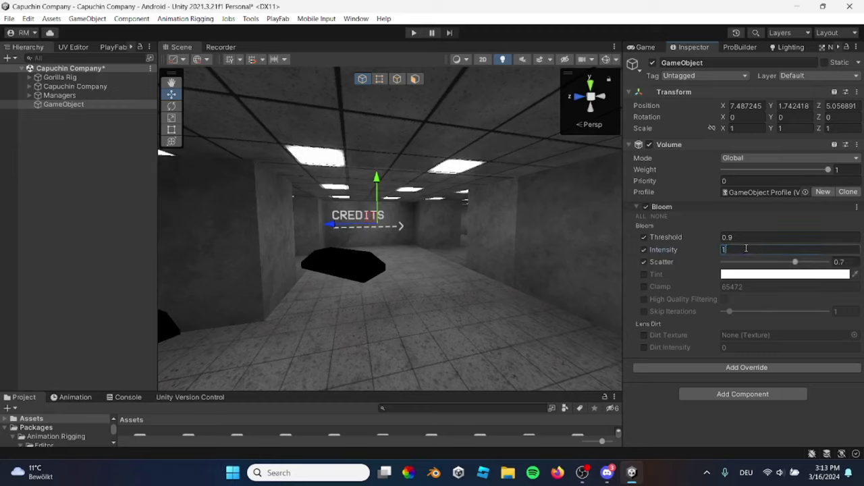
key("BackSpace")
key("BackSpace")
type("20")
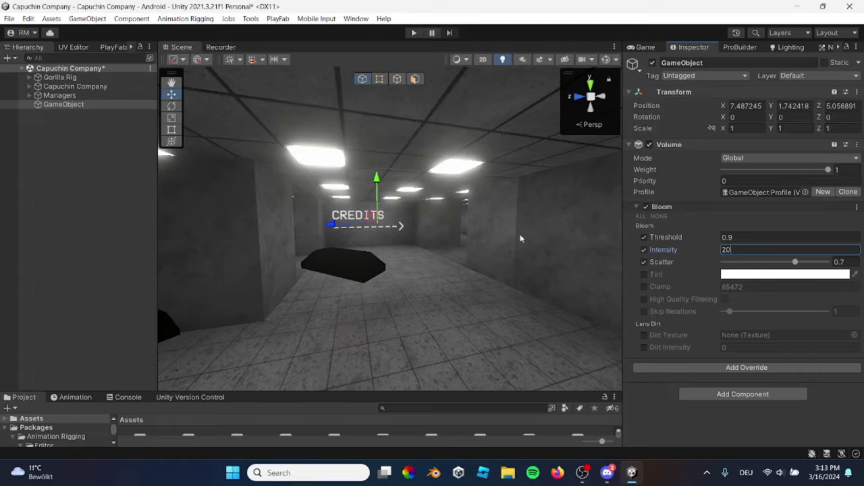
right_click_drag(520, 239, 432, 230)
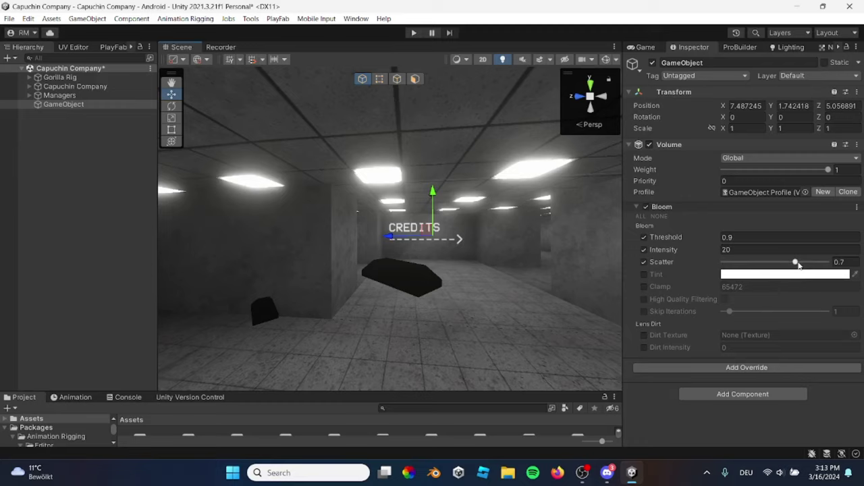
Set Bloom Scatter to 0.6 and Threshold to 0.85, then search the Hierarchy for 'gra'
left_click_drag(798, 263, 817, 263)
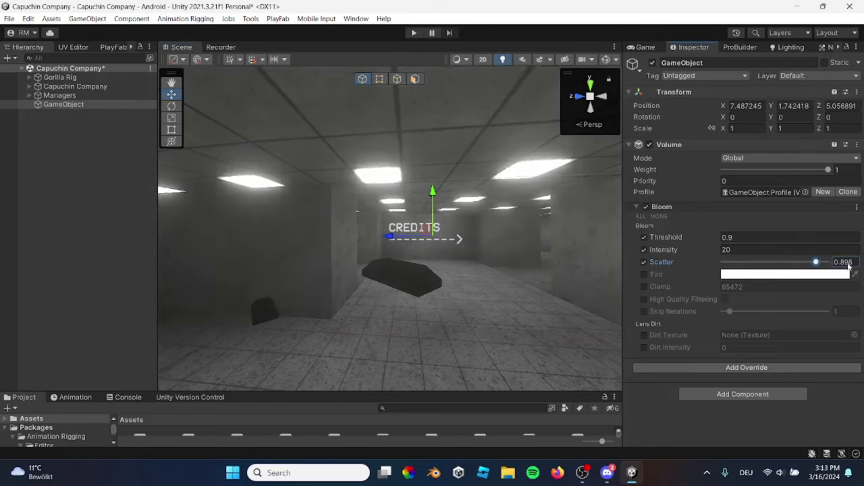
left_click(844, 262)
type("0.7")
key("Return")
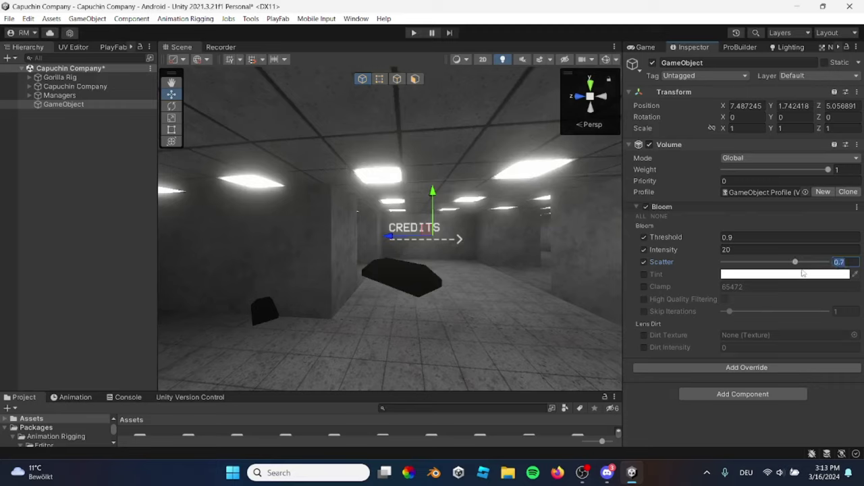
left_click(846, 262)
key("BackSpace")
type("6")
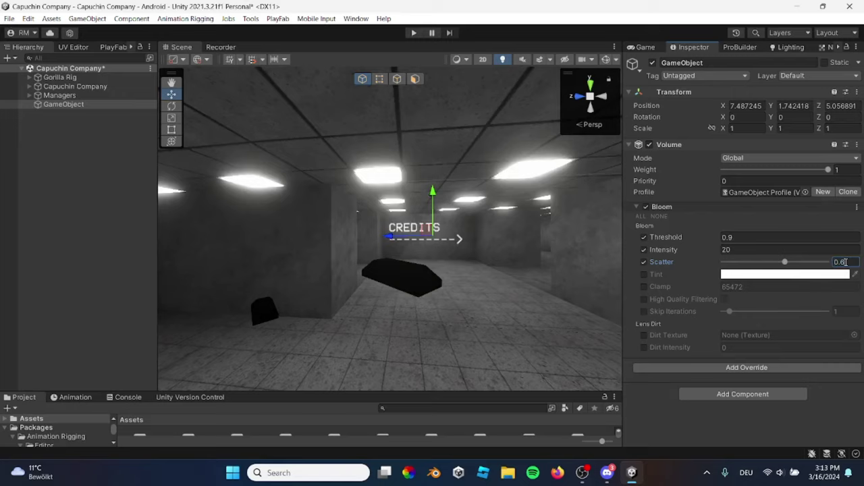
left_click(732, 238)
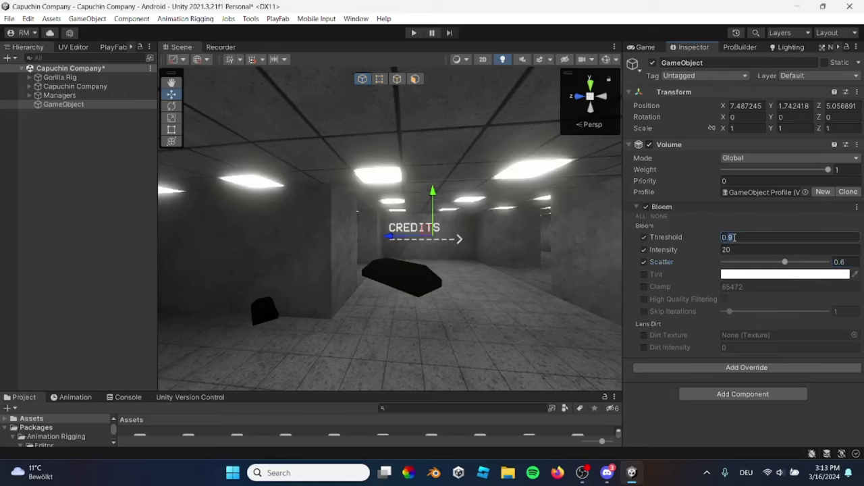
type("0.85")
key("Return")
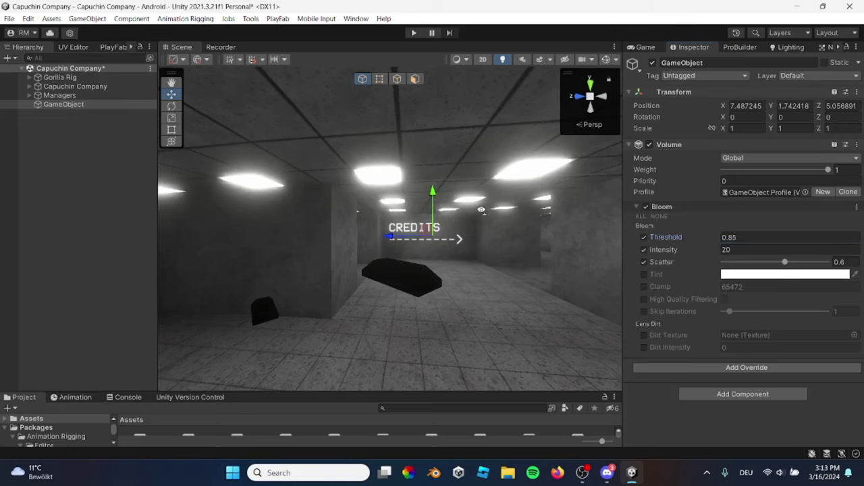
mouse_move(459, 223)
right_mouse_down()
mouse_move(392, 219)
mouse_move(453, 223)
right_mouse_up()
left_click(102, 57)
type("gra")
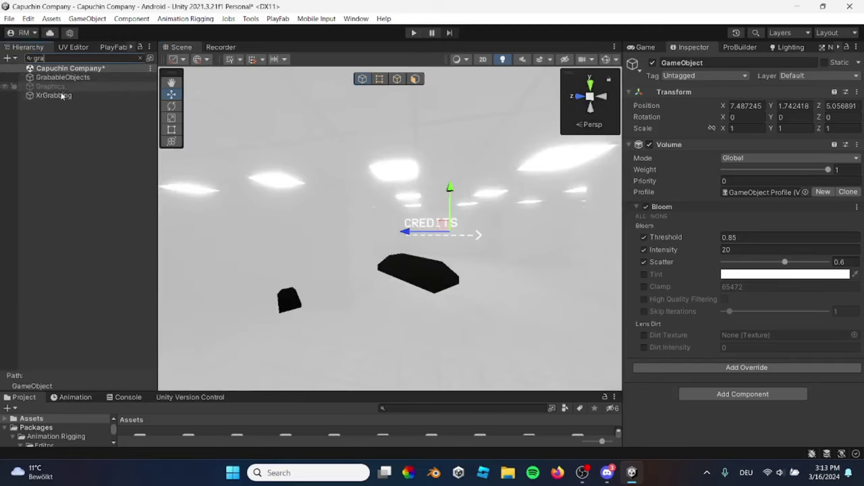
Inspect the Graphics group's High quality volume, then reselect the Volume GameObject
left_click(62, 87)
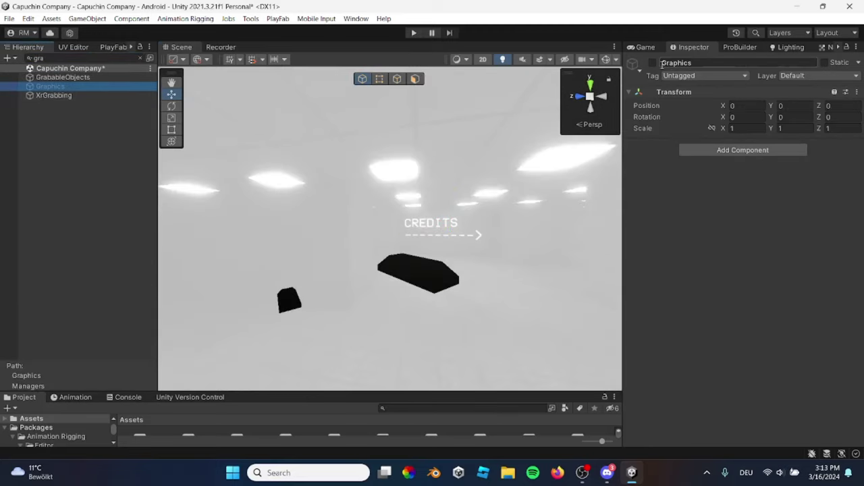
left_click(150, 59)
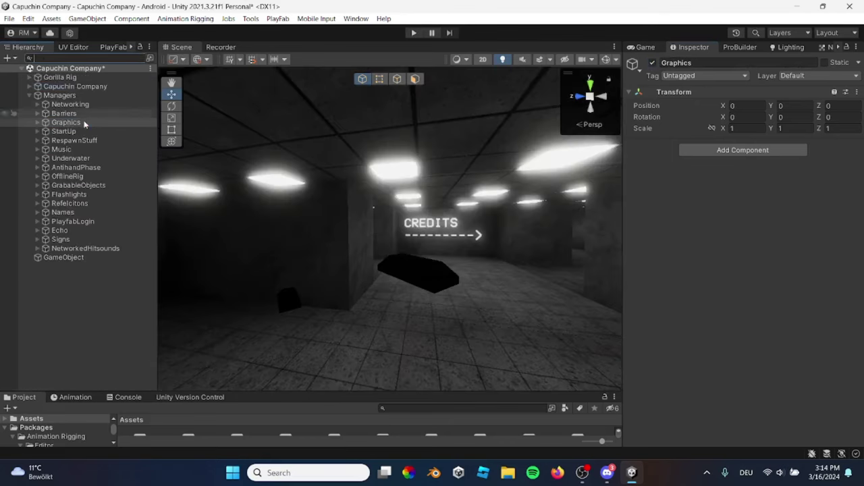
left_click(67, 122)
left_click(38, 122)
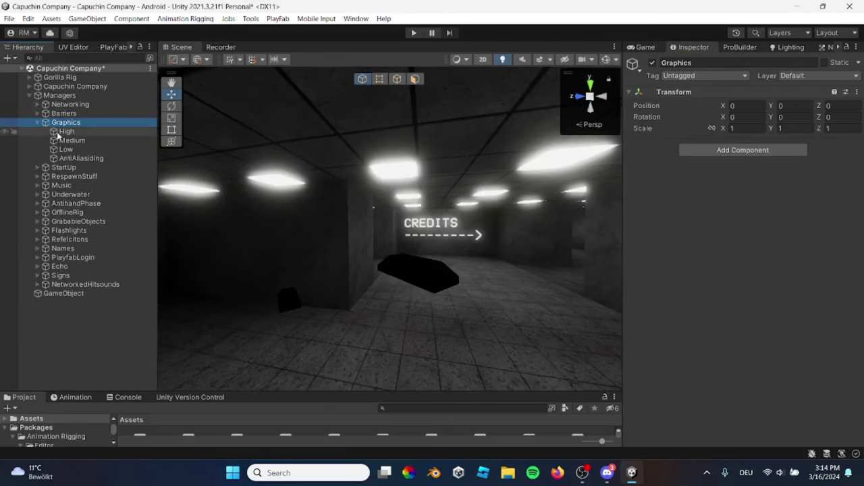
left_click(66, 131)
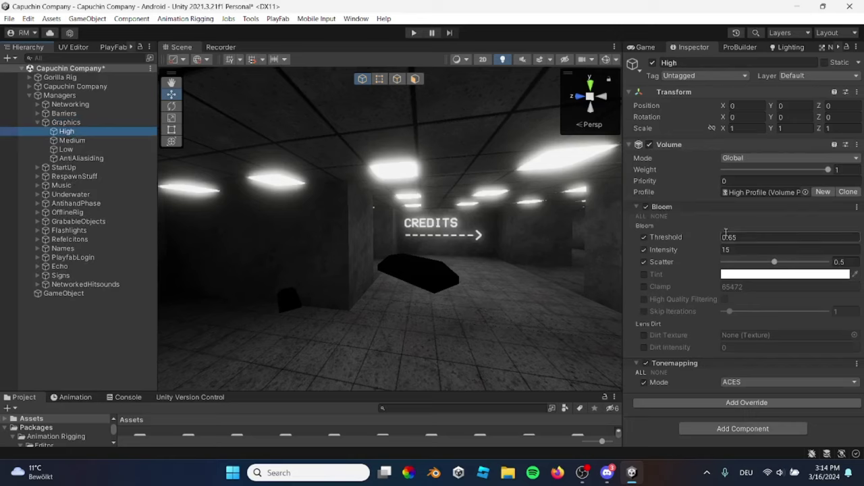
left_click(29, 95)
left_click(48, 105)
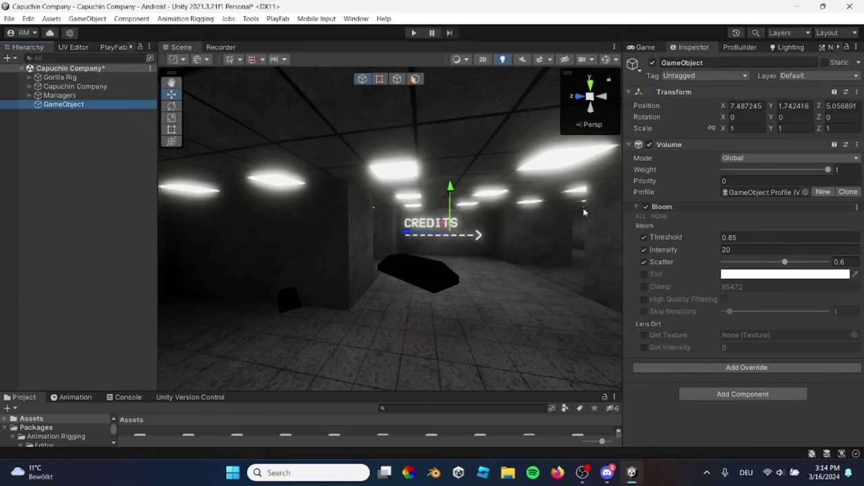
mouse_move(473, 203)
right_mouse_down()
mouse_move(447, 202)
mouse_move(469, 191)
right_mouse_up()
Search 'gra' to deactivate the Graphics object, then reselect the Volume GameObject
left_click(78, 57)
type("g")
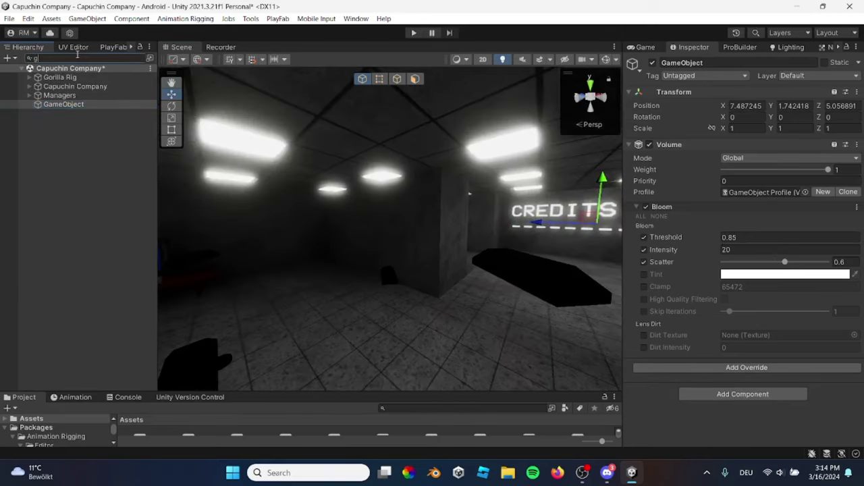
type("tra")
key("BackSpace")
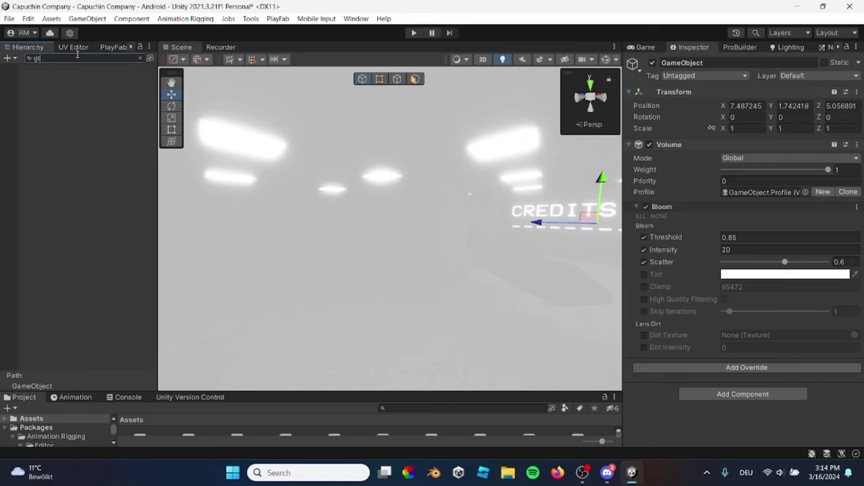
type("a")
left_click(50, 86)
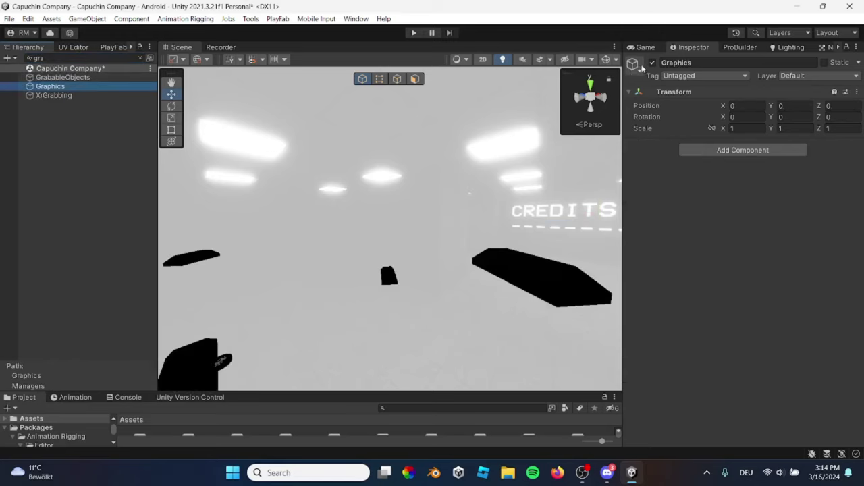
left_click(141, 59)
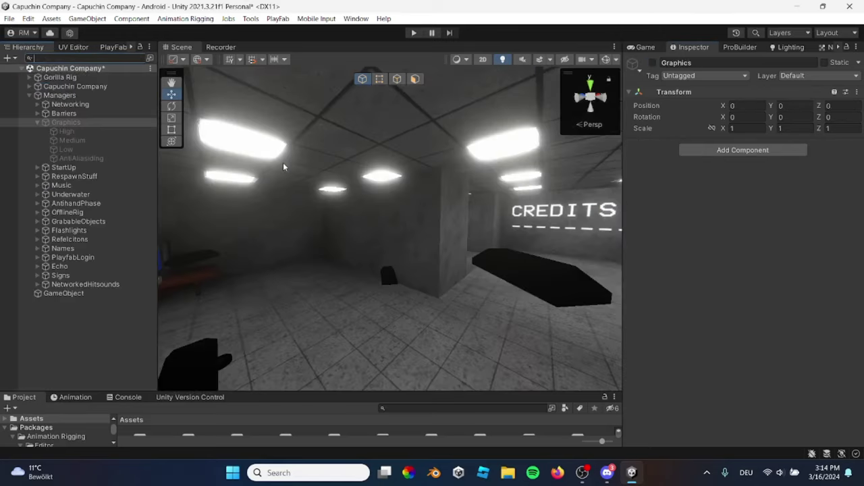
right_click_drag(405, 193, 262, 207)
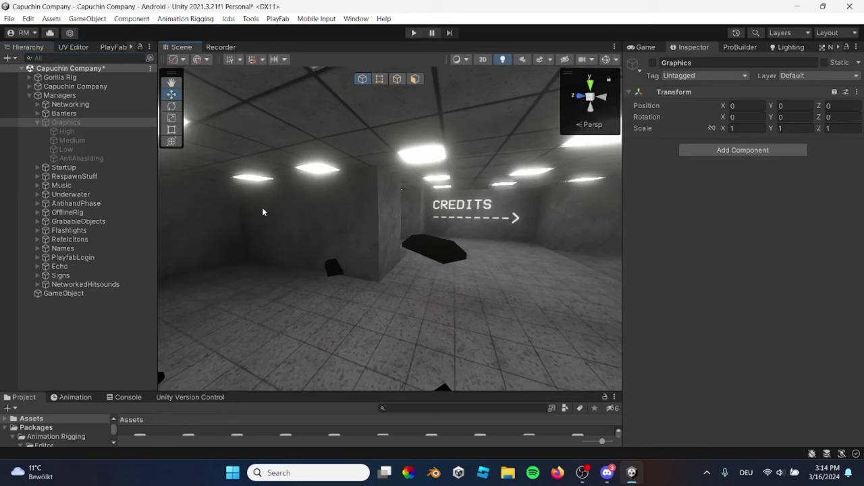
left_click(29, 95)
left_click(49, 104)
right_click_drag(419, 196, 466, 203)
Add a Post-processing Tonemapping override with Mode overridden to ACES, then compare the view
left_click(740, 369)
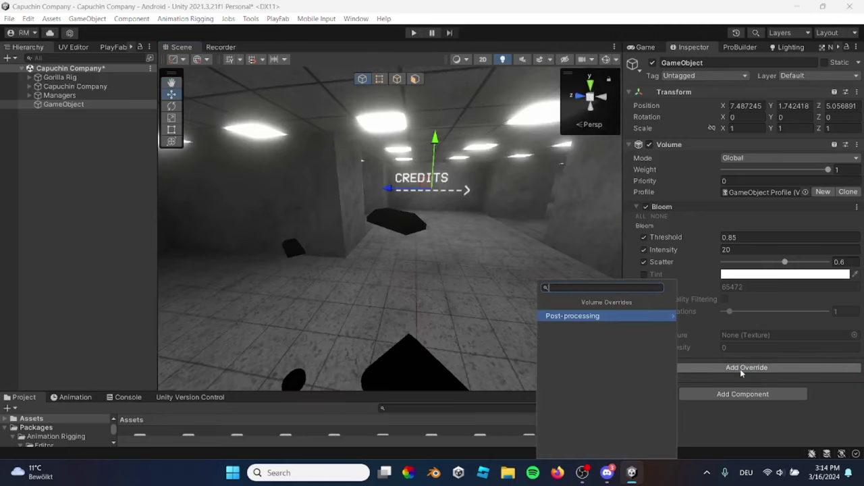
left_click(626, 316)
scroll(617, 349, "down", 3)
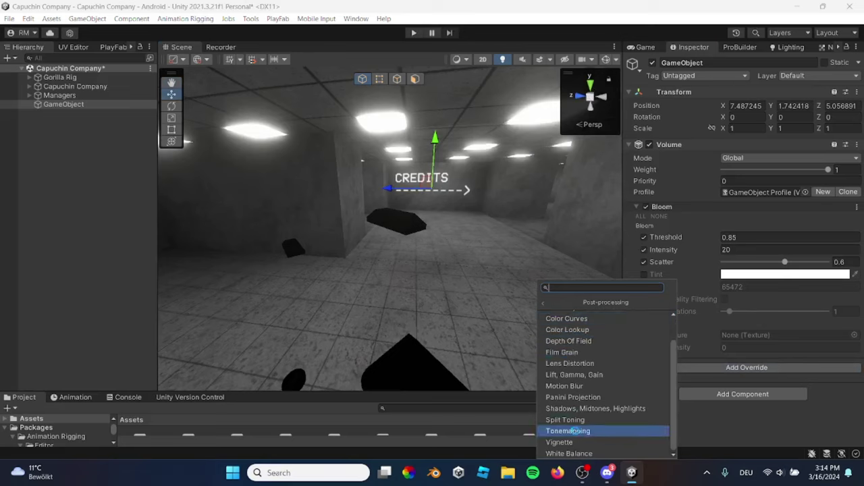
left_click(573, 430)
left_click(644, 382)
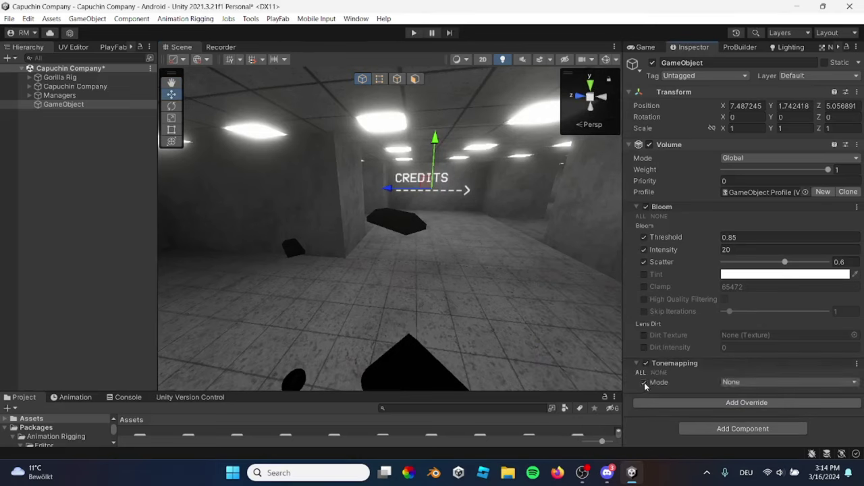
left_click(735, 382)
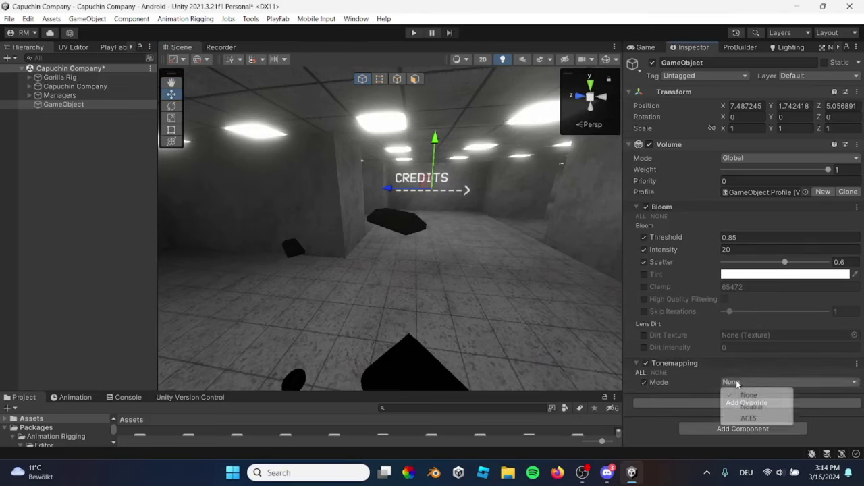
left_click(748, 419)
right_click_drag(534, 274, 607, 237)
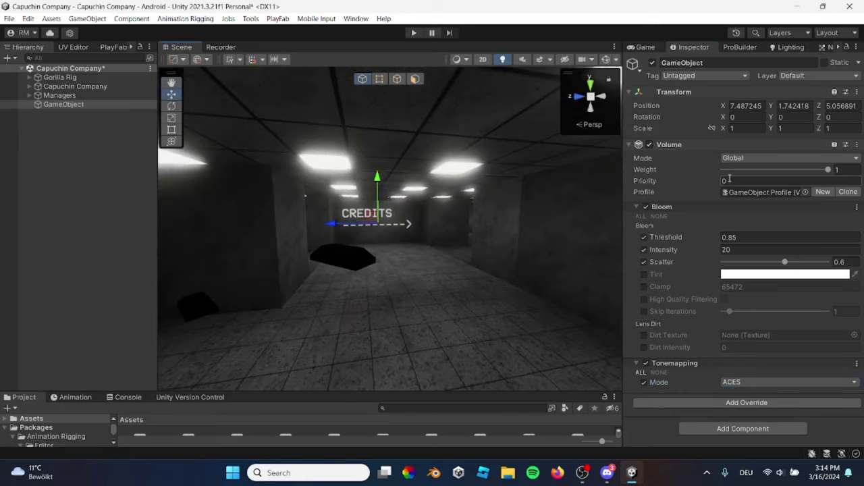
right_click_drag(546, 169, 710, 345)
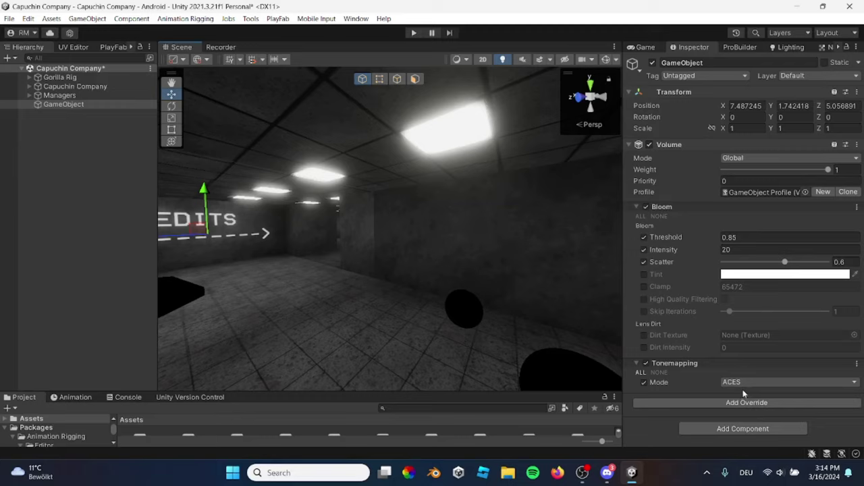
left_click(782, 401)
left_click(702, 264)
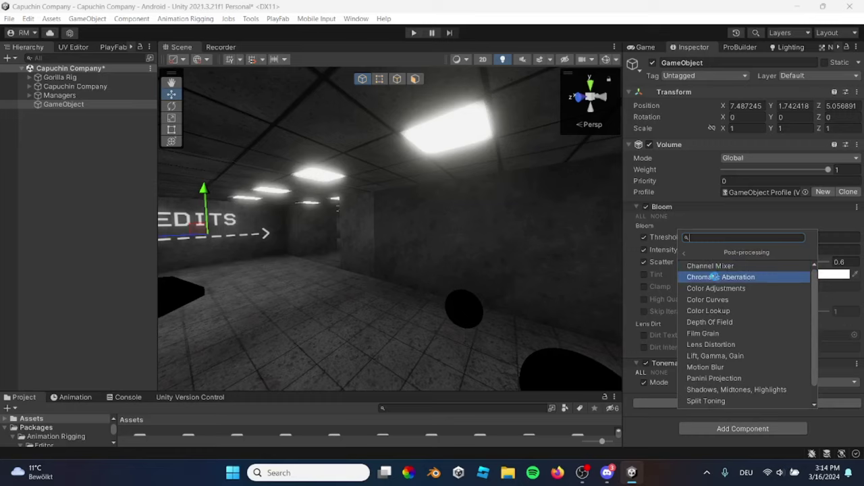
left_click(716, 278)
scroll(651, 385, "down", 1)
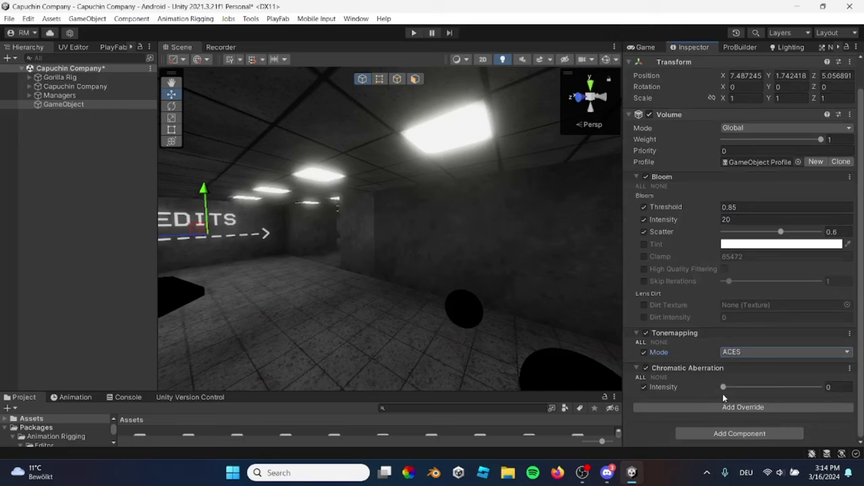
left_click_drag(723, 387, 820, 387)
right_click_drag(338, 264, 297, 255)
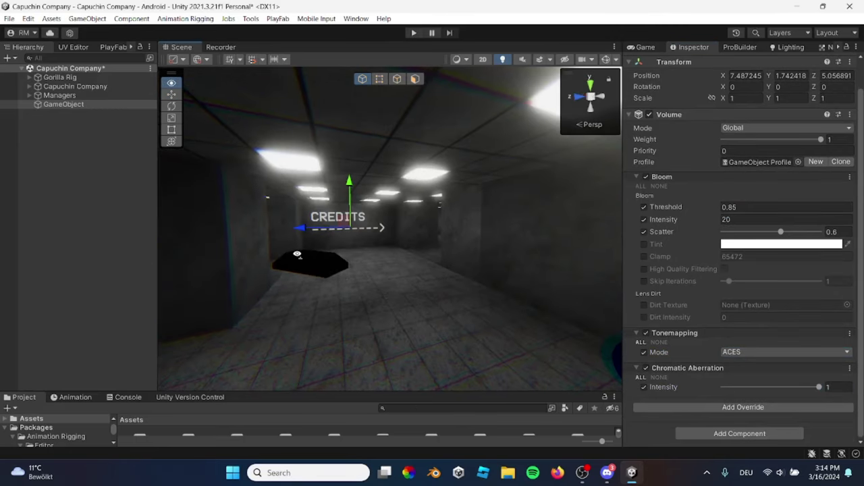
left_click(850, 368)
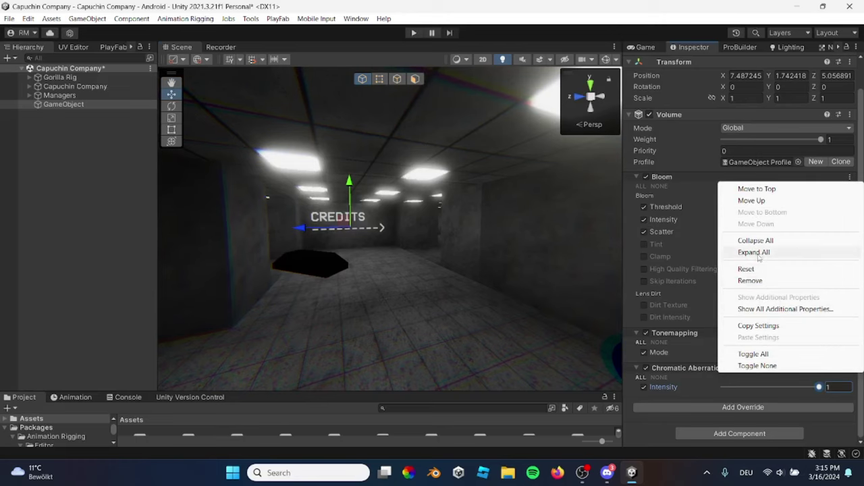
left_click(764, 280)
right_click_drag(499, 182, 347, 137)
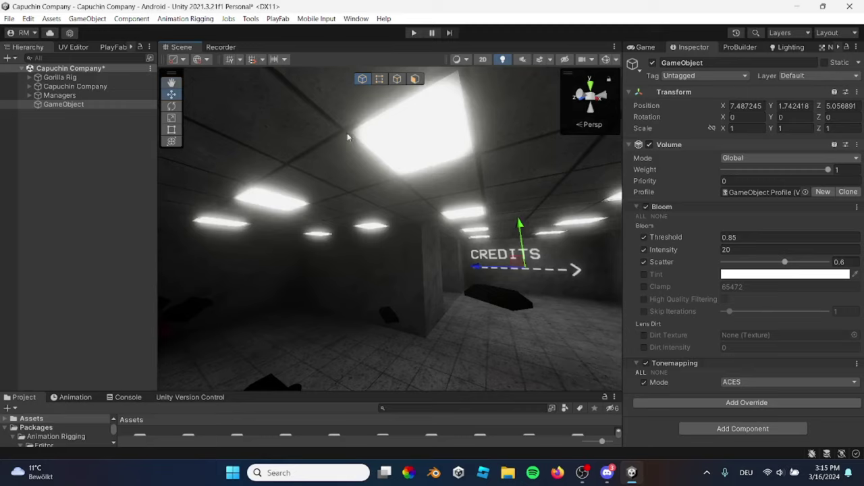
Select the Main Camera under Gorilla Rig > GorillaPlayer and show its camera properties
left_click(646, 48)
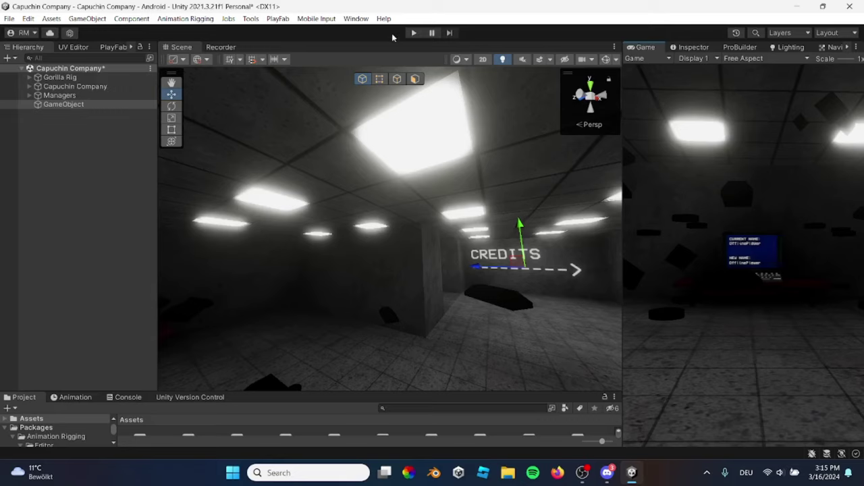
left_click(37, 78)
left_click(29, 77)
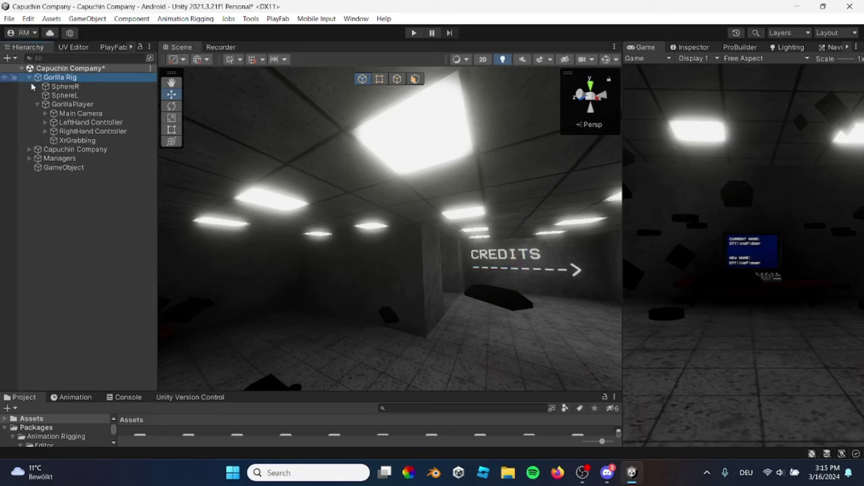
left_click(54, 105)
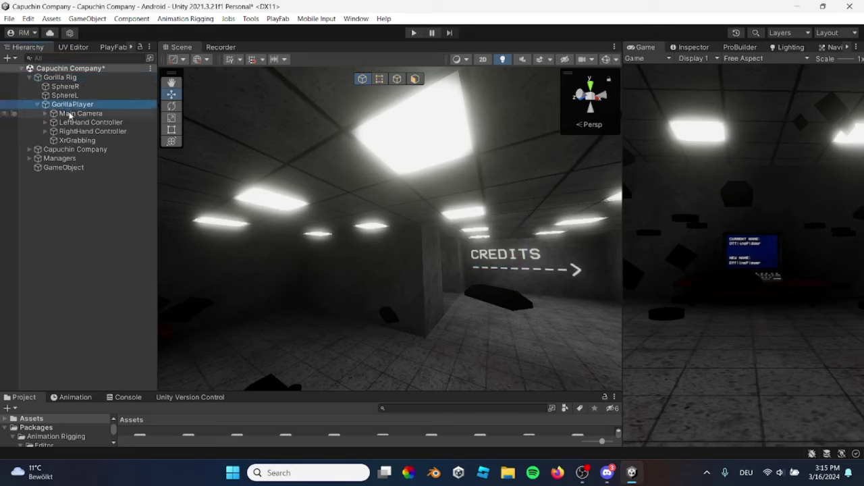
left_click(69, 115)
left_click(689, 47)
scroll(717, 186, "down", 1)
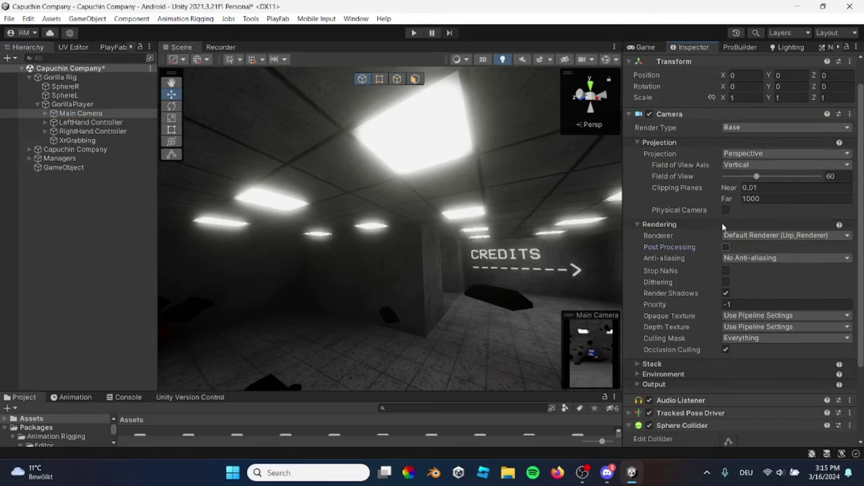
Compare the Scene and Game views from new angles with the Main Camera selected
right_click_drag(561, 290, 500, 102)
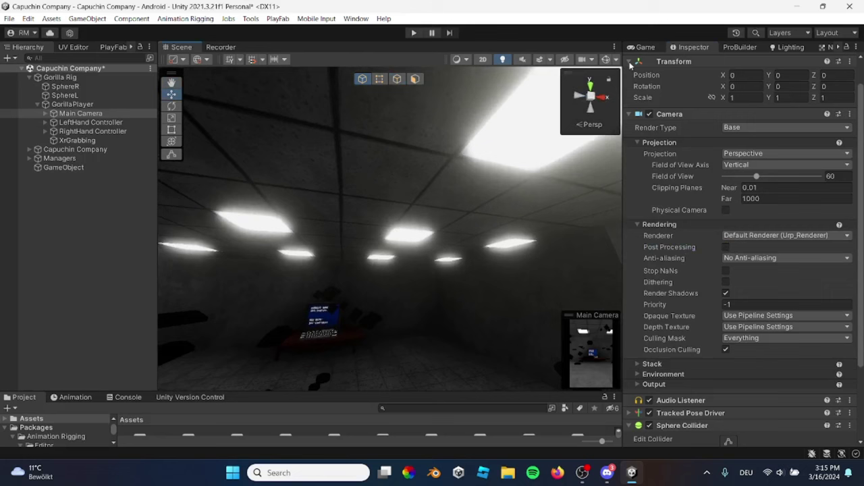
left_click(646, 48)
left_click(689, 47)
right_click_drag(513, 162, 471, 176)
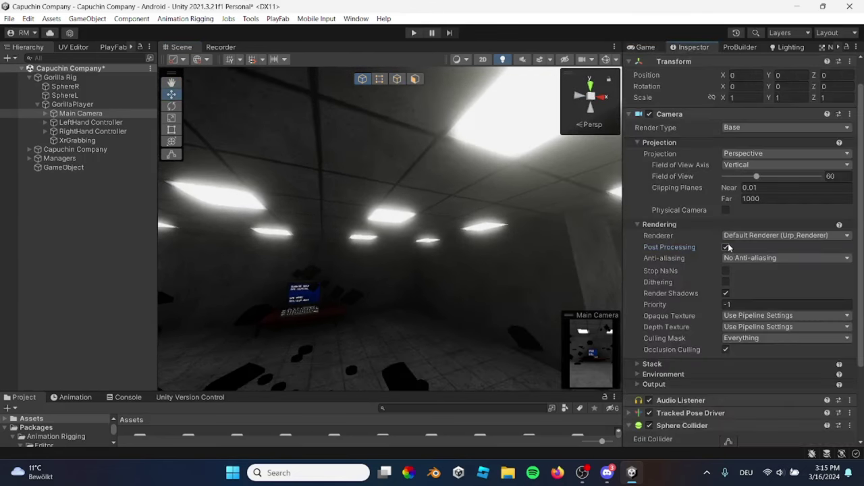
left_click(645, 47)
left_click(689, 47)
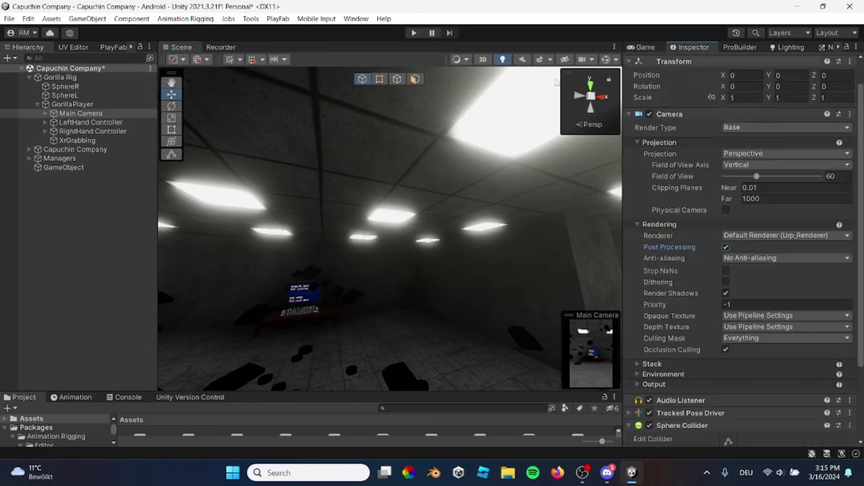
right_click_drag(439, 176, 511, 168)
Deselect, look along the CREDITS corridor, and frame the Volume GameObject
left_click(546, 97)
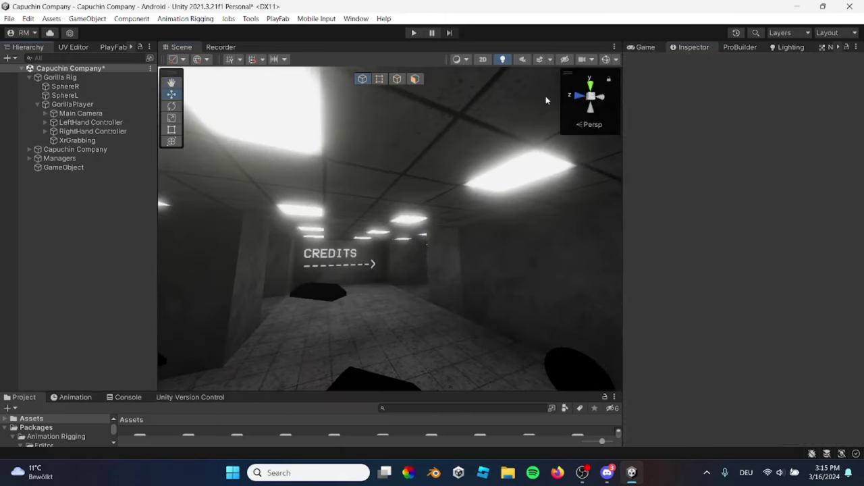
right_click_drag(546, 98, 439, 200)
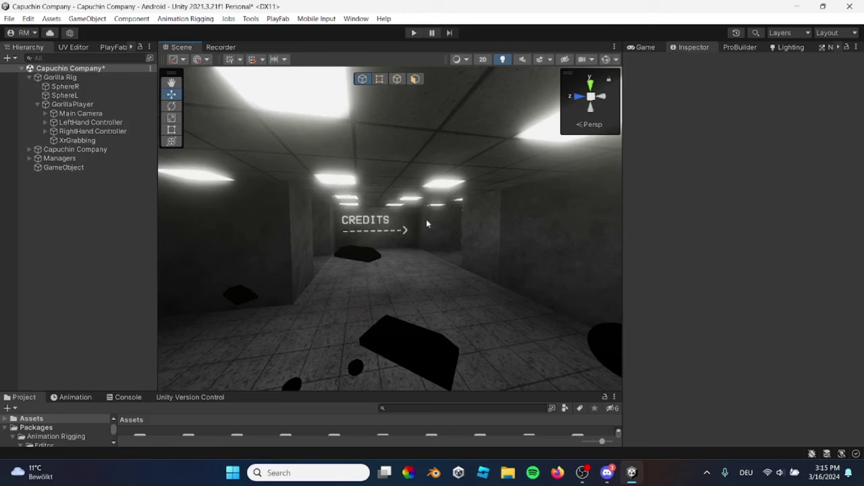
right_click_drag(415, 183, 437, 177)
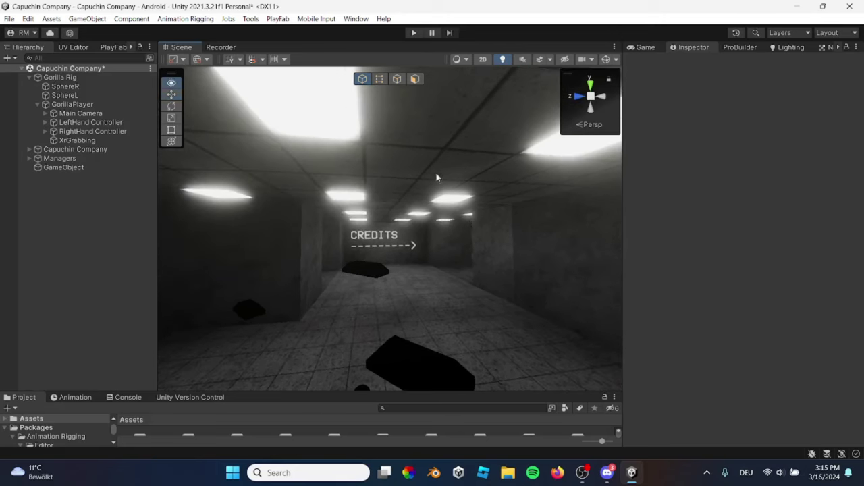
double_click(63, 168)
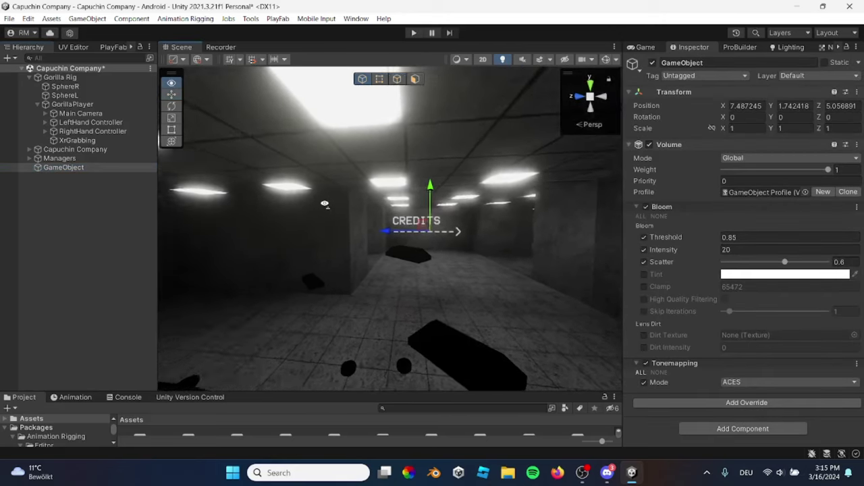
Select a gold bar on the floor and expand its Gold material settings
right_click_drag(324, 204, 515, 258)
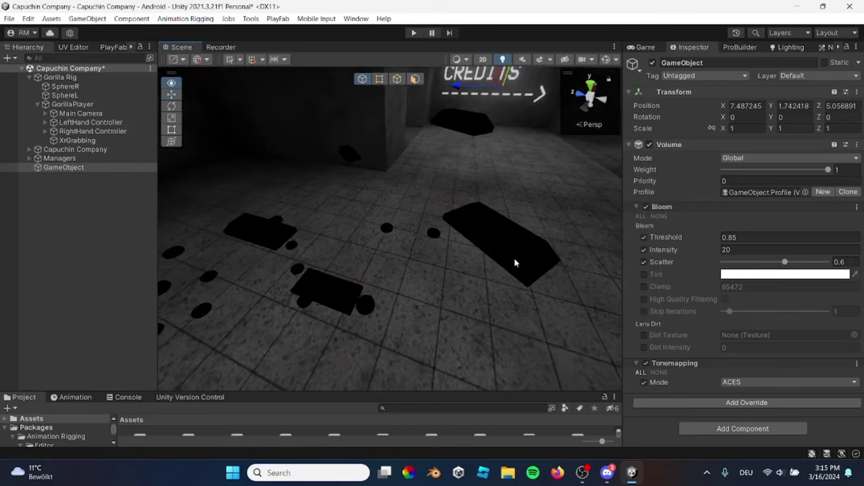
left_click(513, 260)
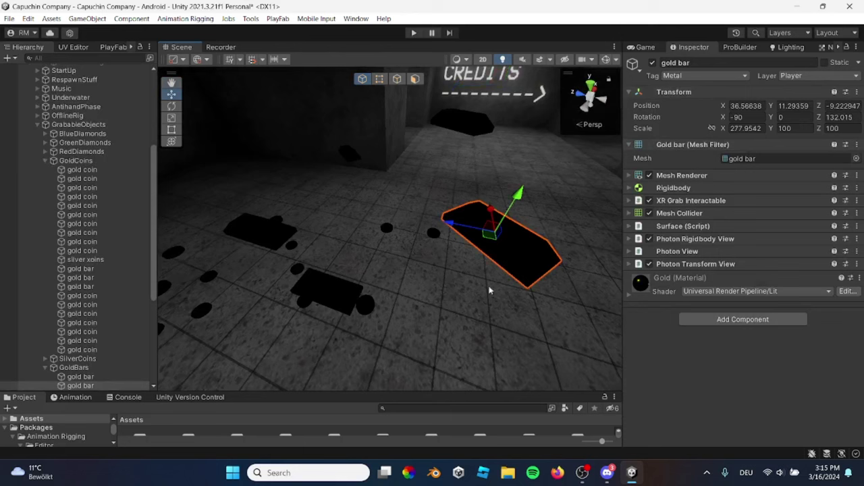
left_click_drag(410, 391, 410, 336)
left_click(642, 287)
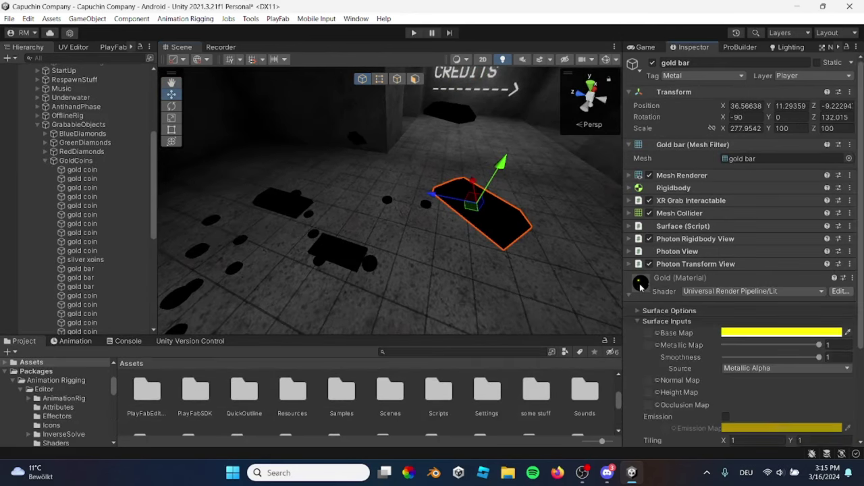
scroll(642, 289, "down", 3)
scroll(694, 326, "down", 1)
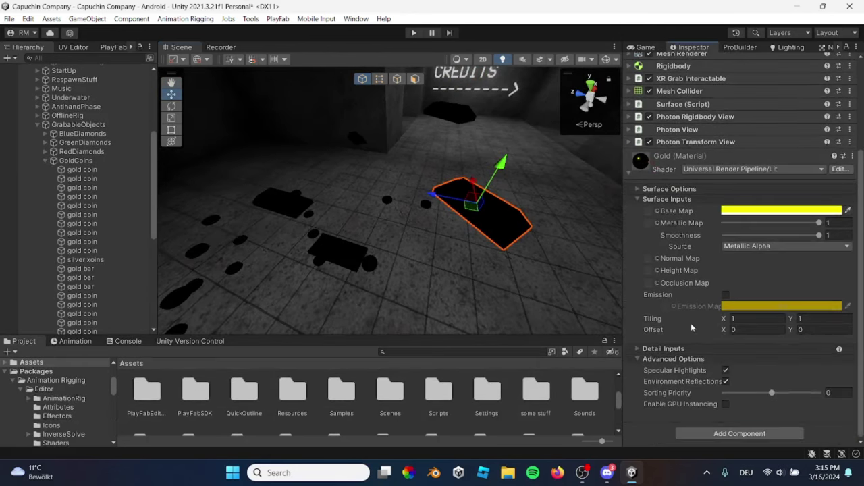
Collapse the GrabableObjects and other expanded Hierarchy groups and clear the selection
left_click(37, 124)
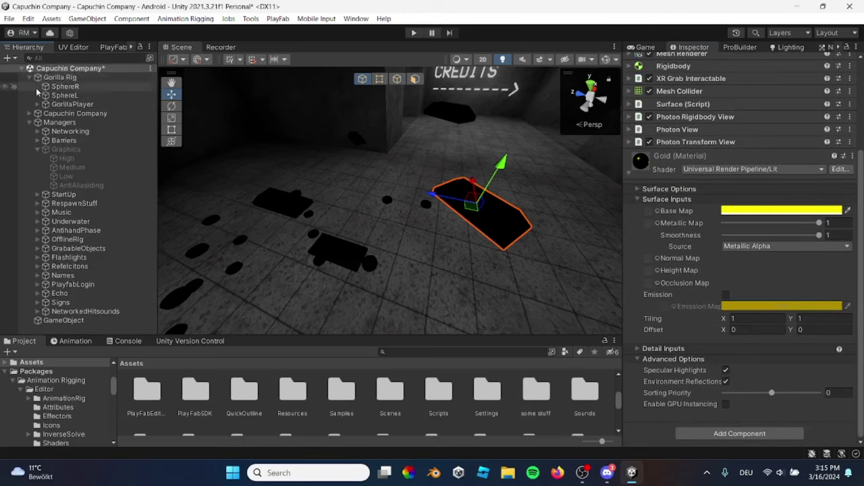
left_click(30, 77)
left_click(30, 95)
left_click(38, 141)
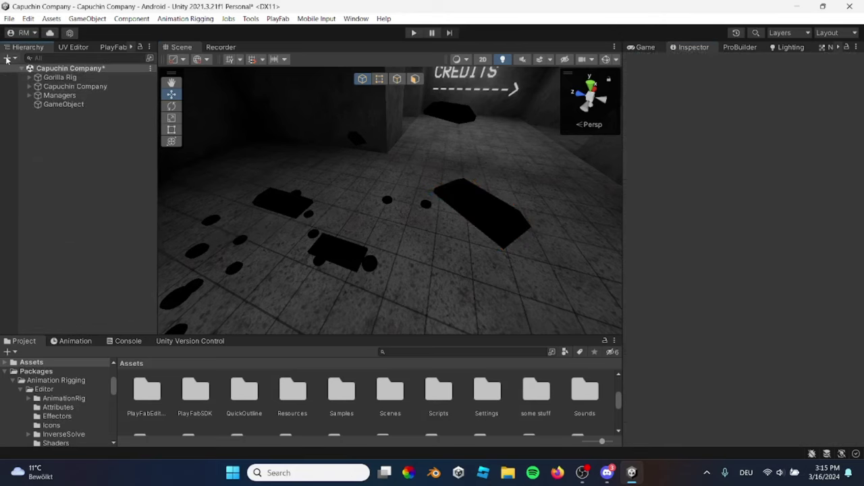
Create a Reflection Probe from the Hierarchy's Light menu and raise it slightly
right_click(45, 144)
left_click(31, 141)
right_click(60, 144)
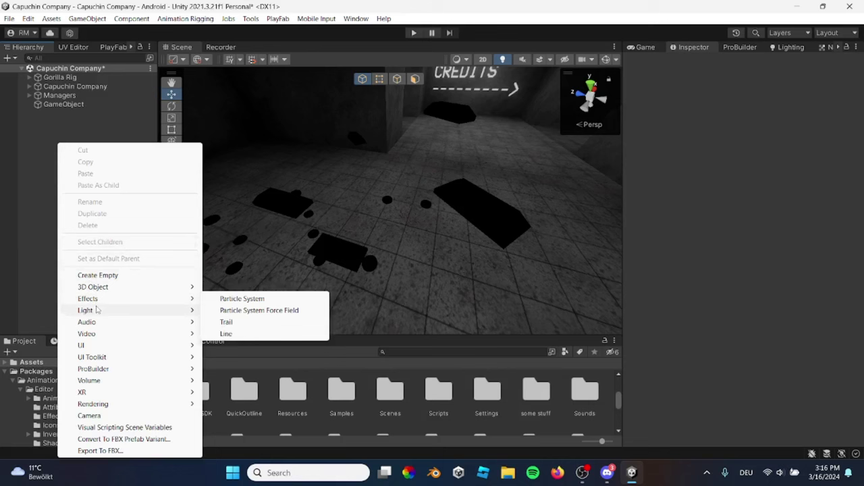
mouse_move(95, 310)
left_click(243, 362)
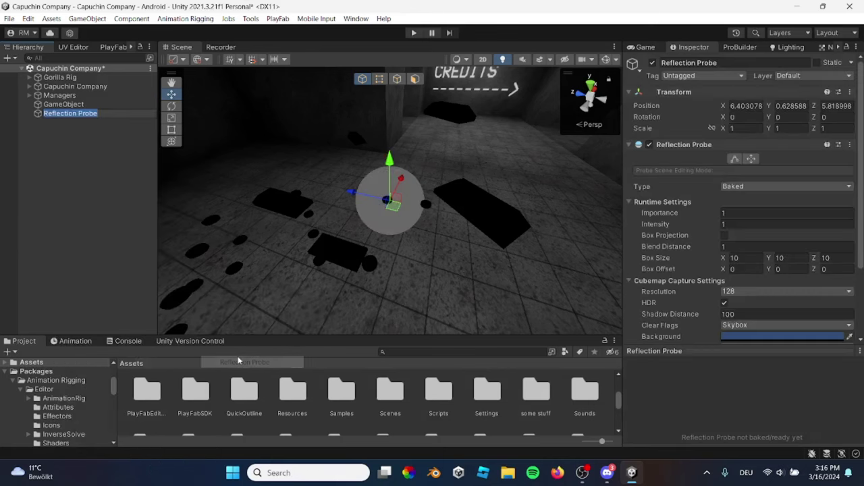
scroll(456, 206, "up", 5)
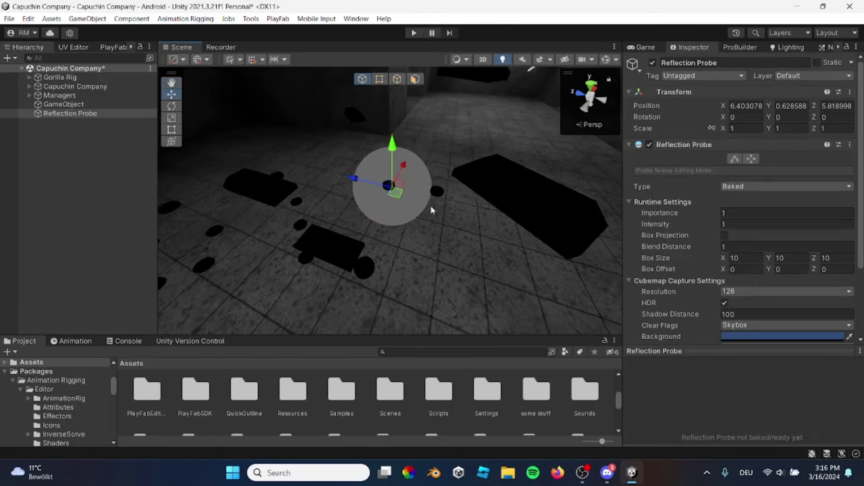
left_click_drag(382, 158, 375, 132)
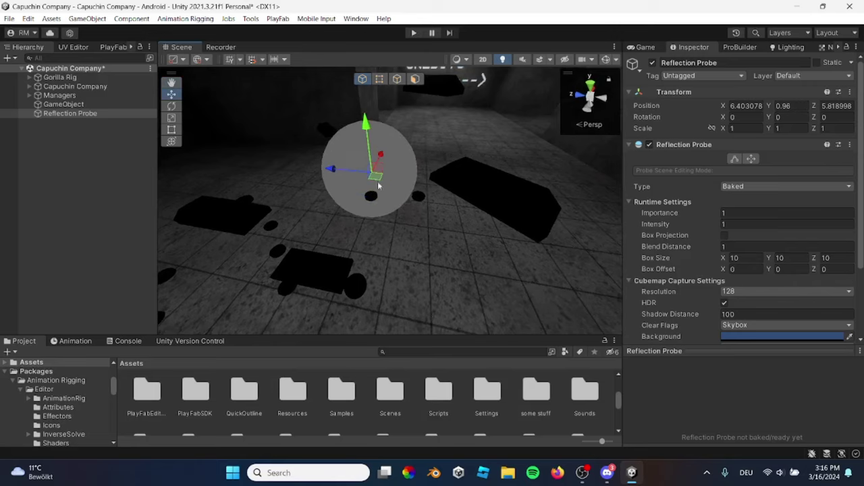
Turn on scene gizmos, frame the probe's box, widen it along X and open its background colour
right_click_drag(466, 180, 405, 156)
scroll(763, 244, "down", 2)
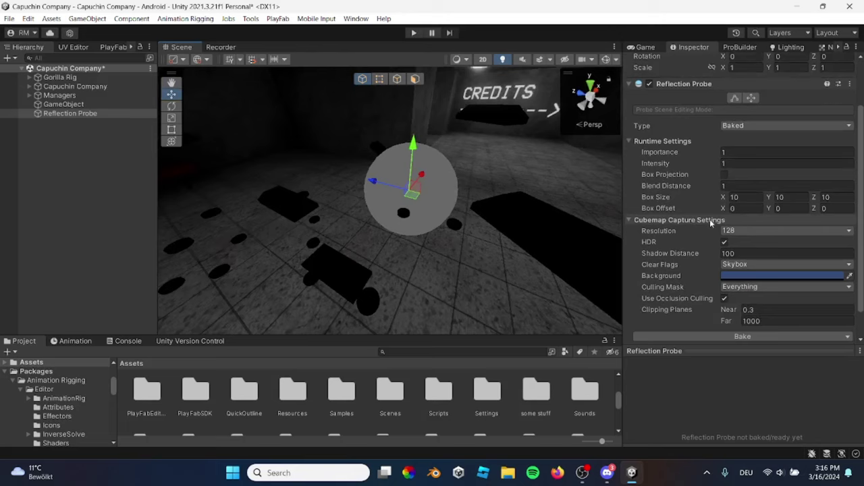
left_click(606, 59)
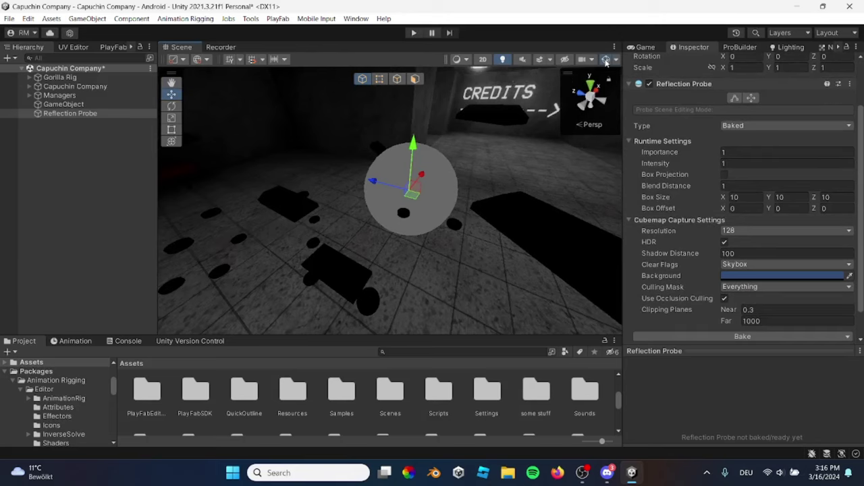
right_click_drag(547, 139, 507, 147)
key("f")
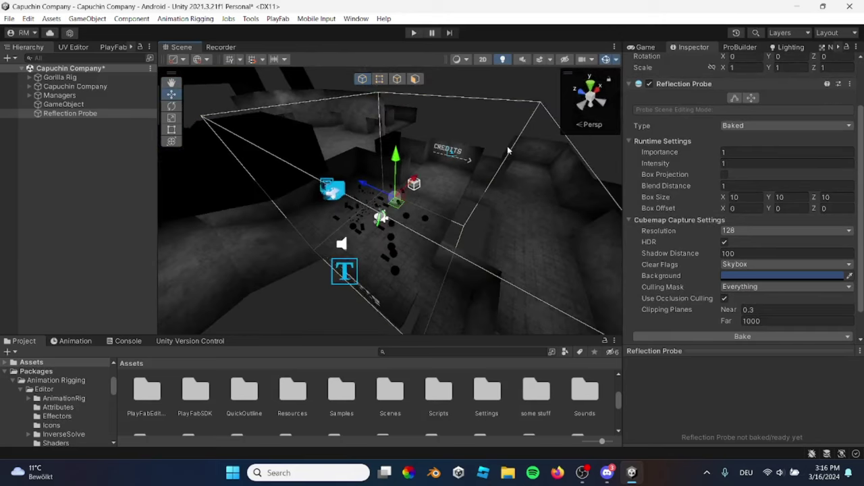
right_click_drag(488, 135, 517, 250)
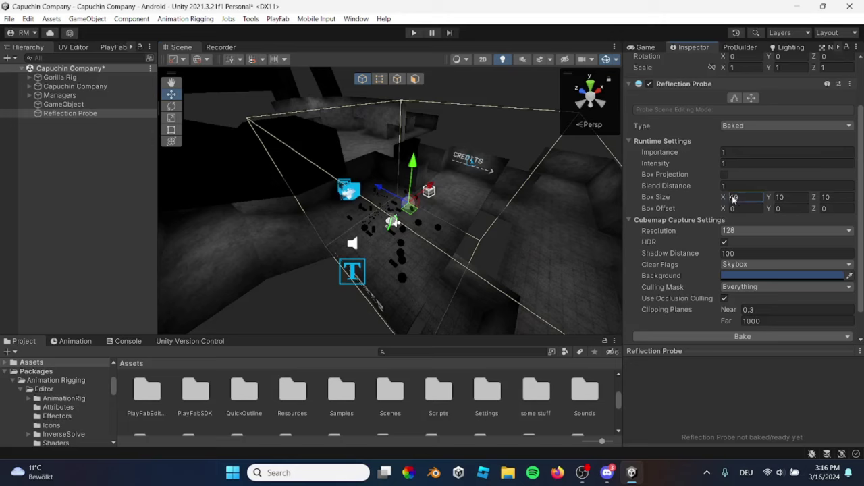
mouse_move(723, 197)
left_mouse_down()
mouse_move(856, 186)
mouse_move(724, 195)
left_mouse_up()
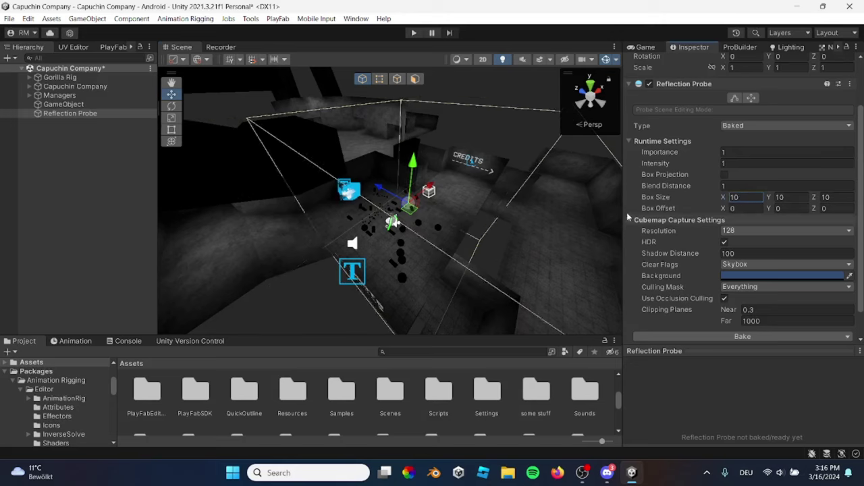
left_click(741, 276)
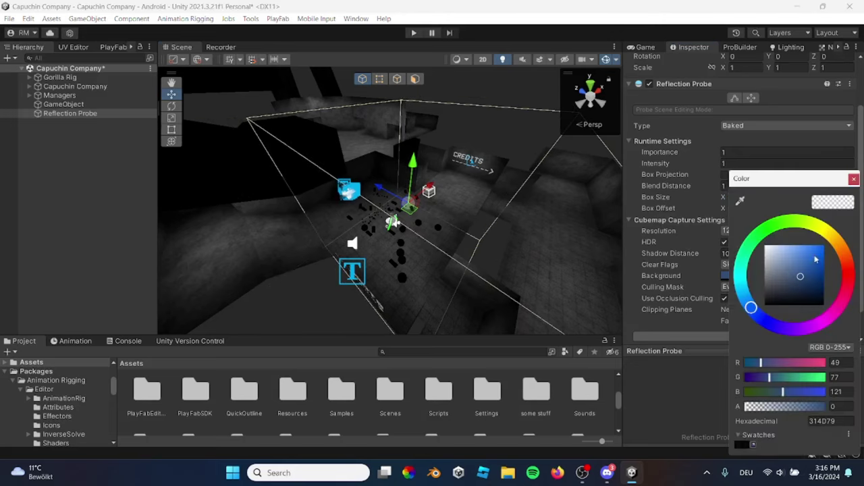
Close the colour picker, bake the Reflection Probe, and fly in to frame it
left_click(854, 179)
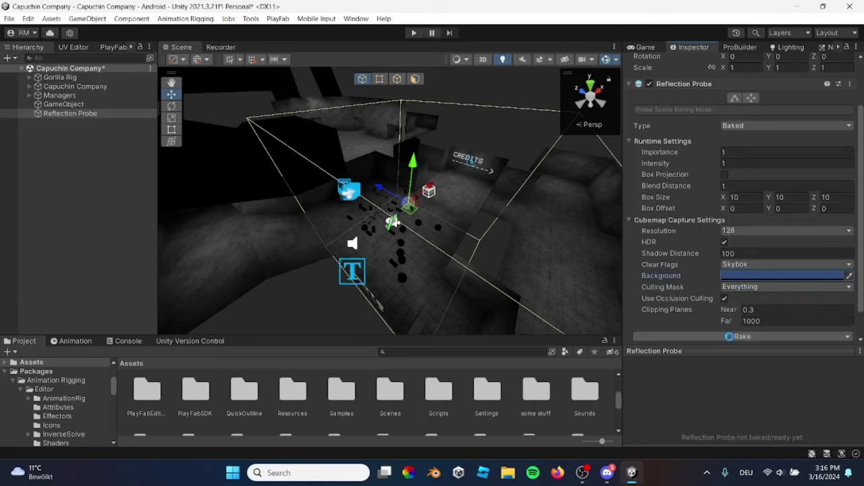
left_click(729, 337)
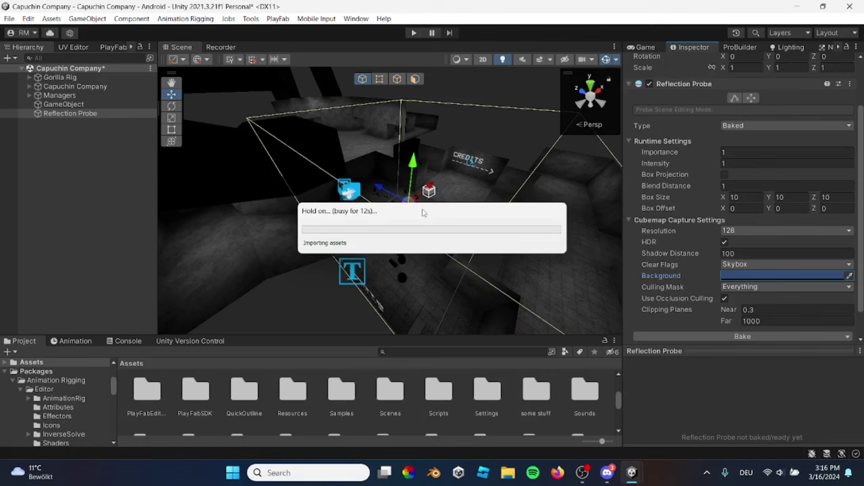
right_click_drag(424, 209, 424, 210)
right_click_drag(383, 178, 403, 210)
key("f")
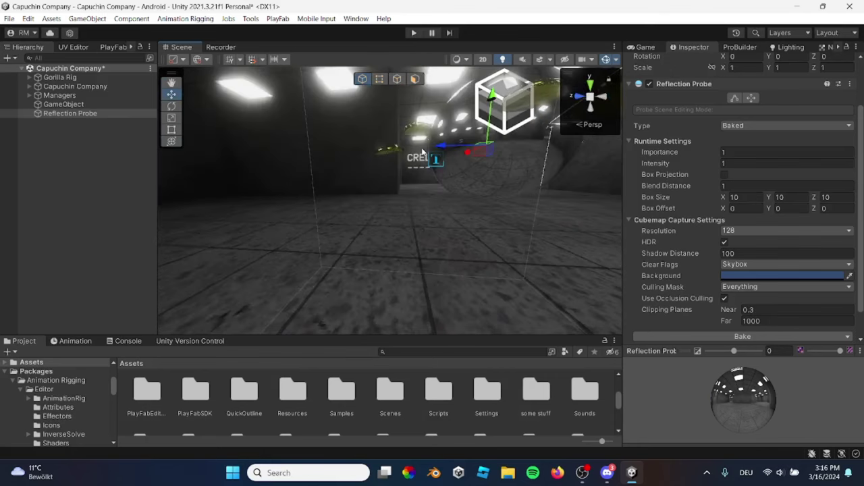
Move a gold bar across the floor to X -5.1, Z 89.3
left_click(395, 154)
left_click_drag(372, 152, 195, 145)
right_click_drag(195, 145, 353, 276)
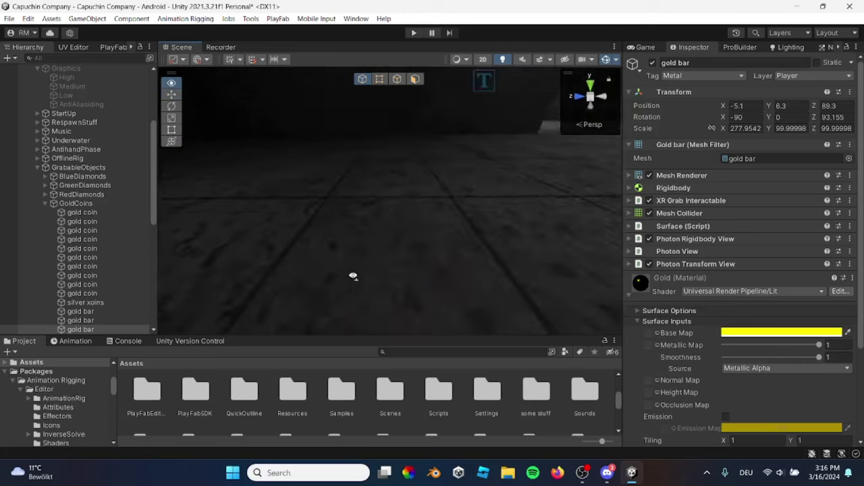
Collapse the GrabableObjects and Managers groups and inspect the reflections around the room
left_click(37, 167)
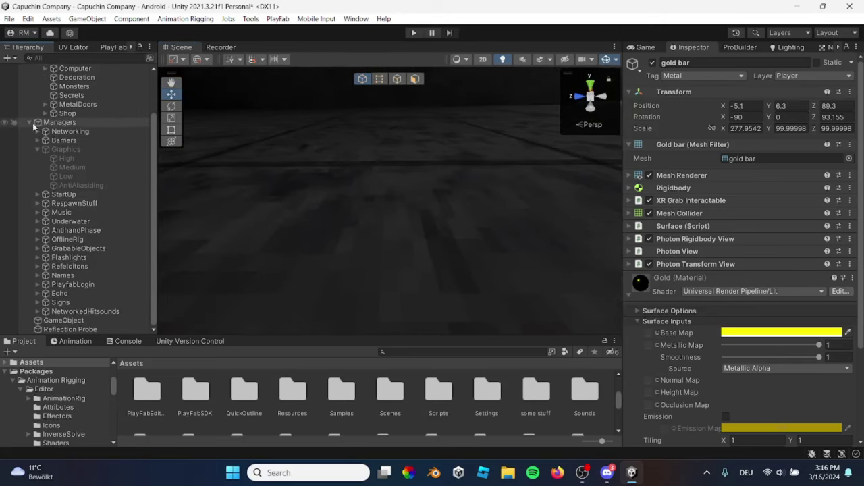
left_click(29, 122)
double_click(67, 194)
right_click_drag(328, 216, 388, 182)
left_click(396, 177, "shift")
left_click_drag(395, 177, 388, 202)
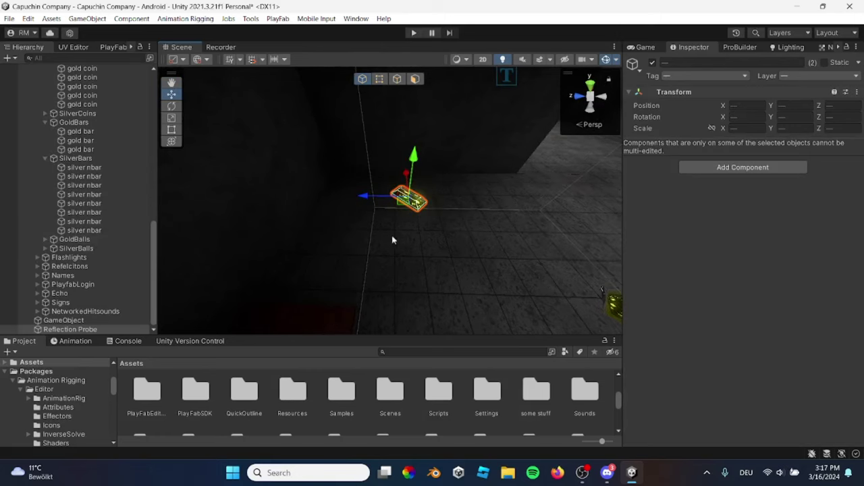
right_click_drag(392, 240, 433, 216)
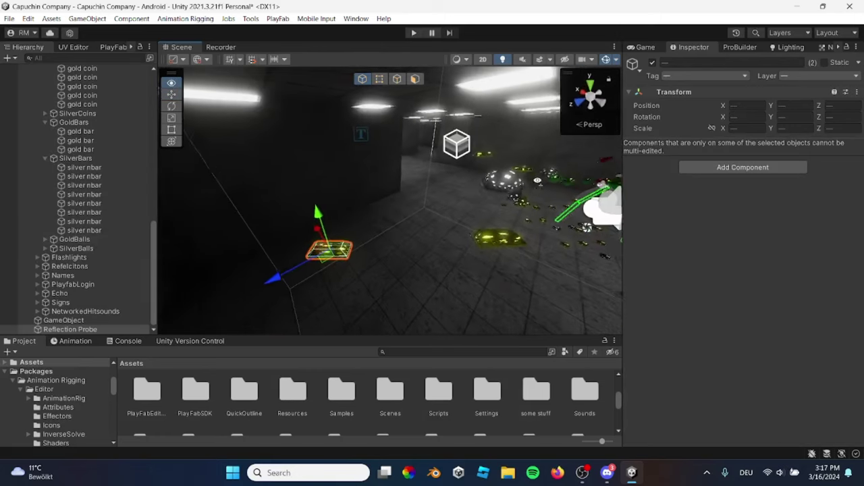
Select the Reflection Probe and set its box size X to 6.21 and Y to 6.69
left_click(64, 321)
double_click(70, 329)
scroll(706, 209, "down", 1)
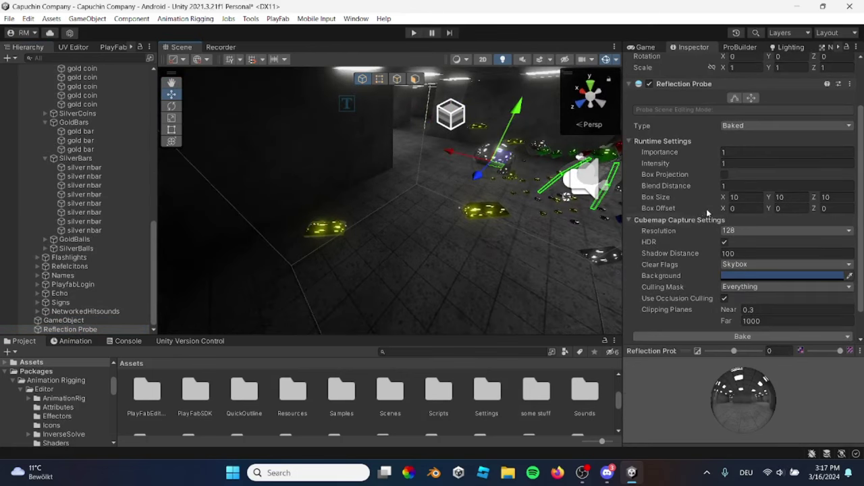
left_click(763, 196)
type("6.21")
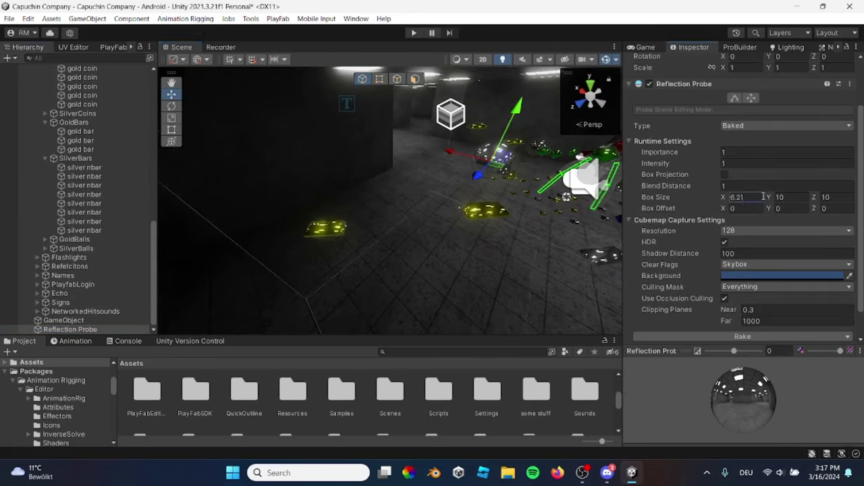
left_click(787, 197)
type("12.75")
left_click_drag(767, 199, 746, 211)
Adjust the probe box's depth values, ending with a Z size of 6.9
key("Tab")
type("6.1")
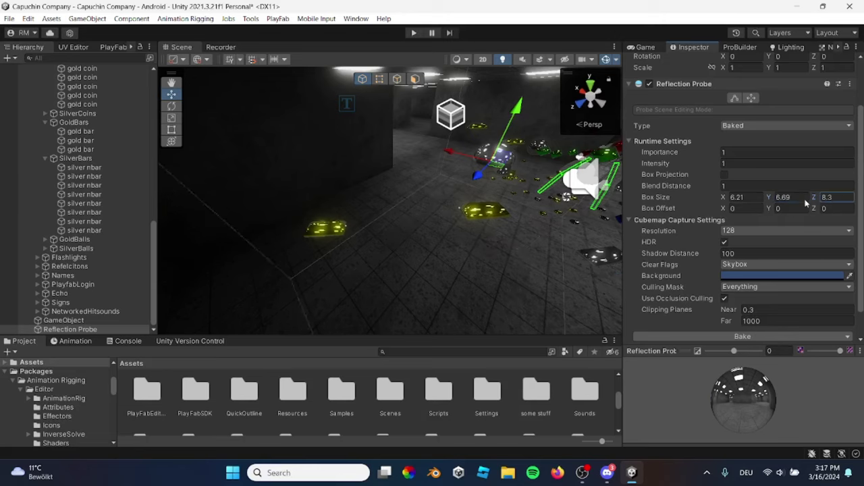
key("BackSpace")
key("BackSpace")
key("BackSpace")
type("5.2")
key("Return")
right_click_drag(473, 202, 334, 218)
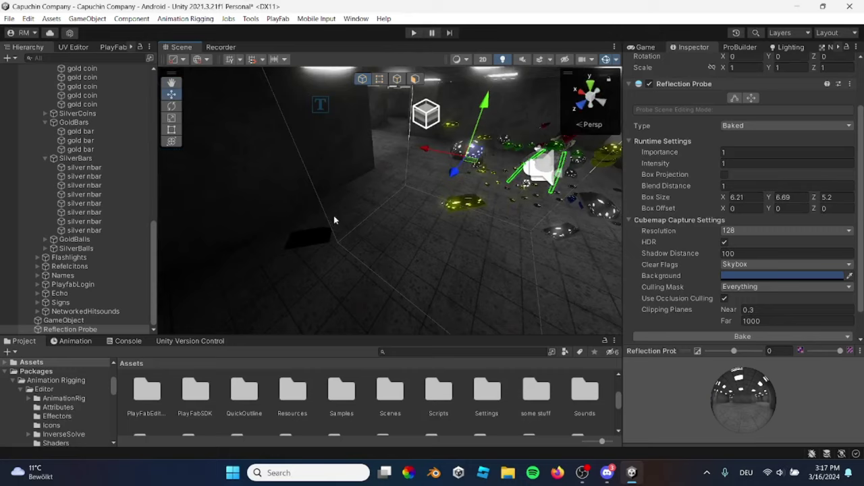
left_click(821, 197)
type("6.9")
key("Return")
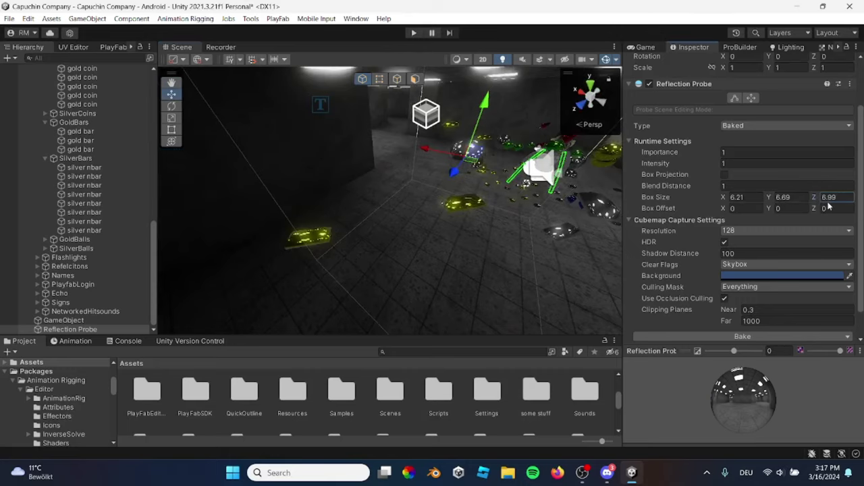
Enlarge the probe's box size to X 1e12, Y 1e13 and Z 1e14
right_click_drag(333, 223, 346, 233)
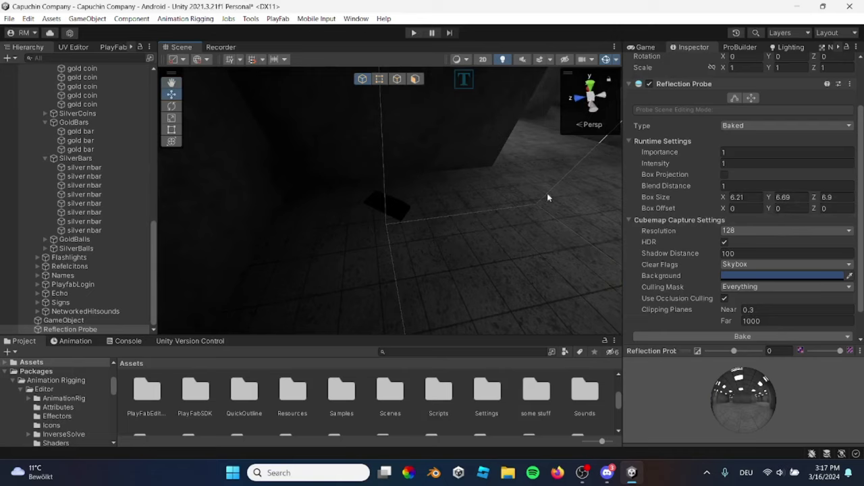
key("f")
right_click_drag(325, 177, 534, 233)
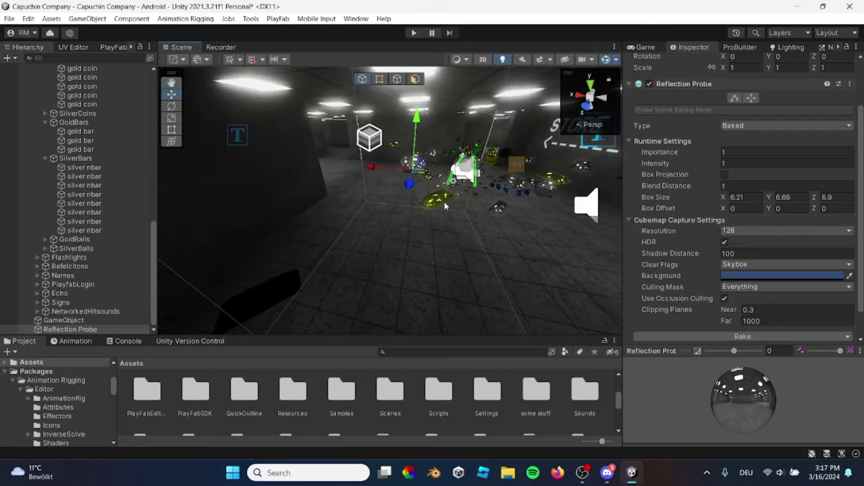
left_click(735, 197)
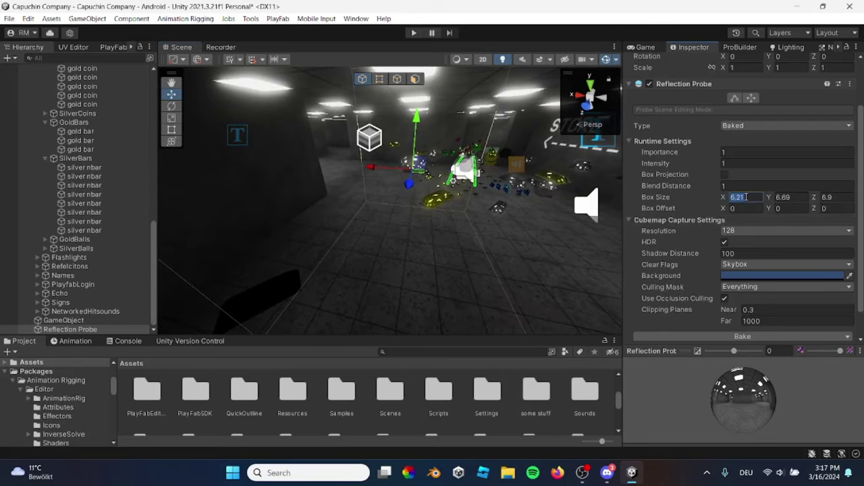
type("1000000000000")
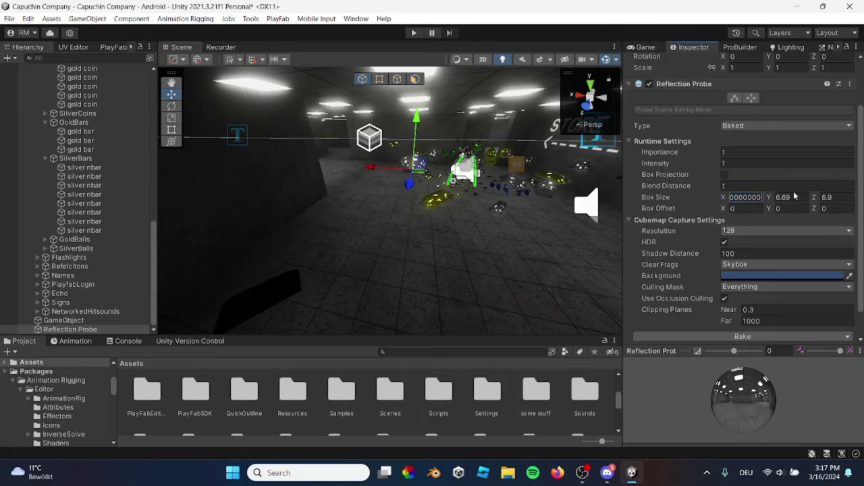
key("Tab")
type("9990000000000")
key("Tab")
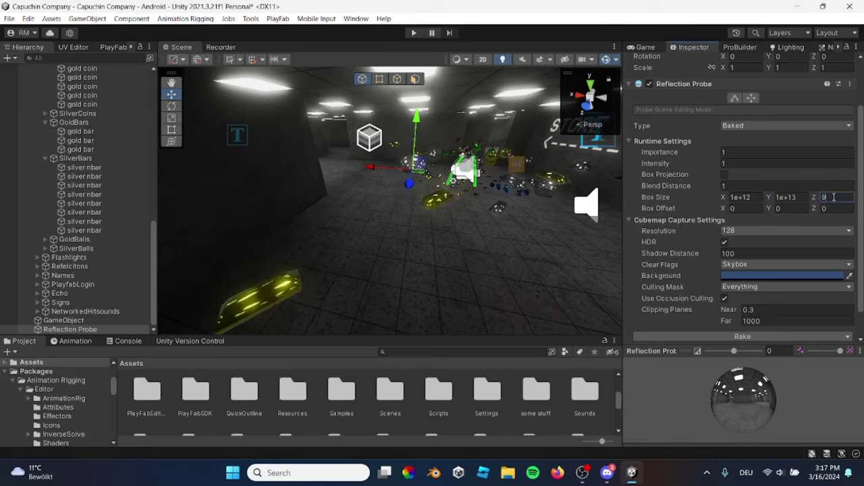
type("100000000000000")
right_click_drag(451, 210, 451, 210)
scroll(757, 252, "down", 1)
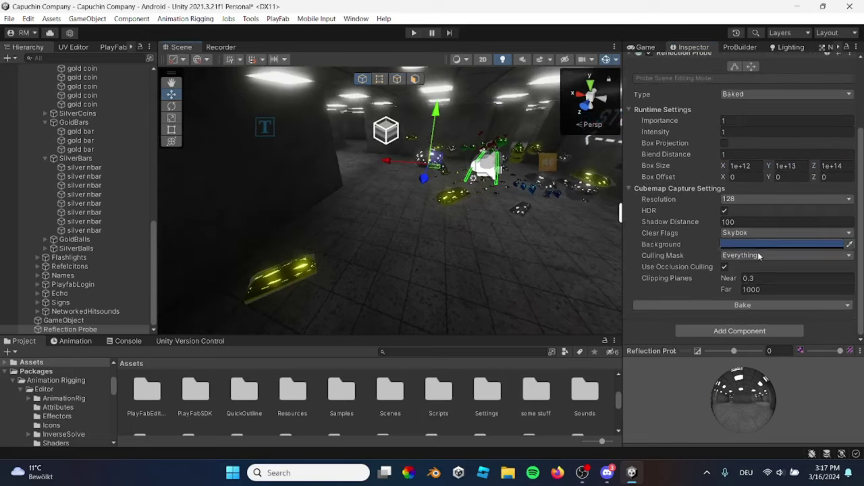
Re-bake the Reflection Probe with its 0.01 near clipping plane
left_click(730, 305)
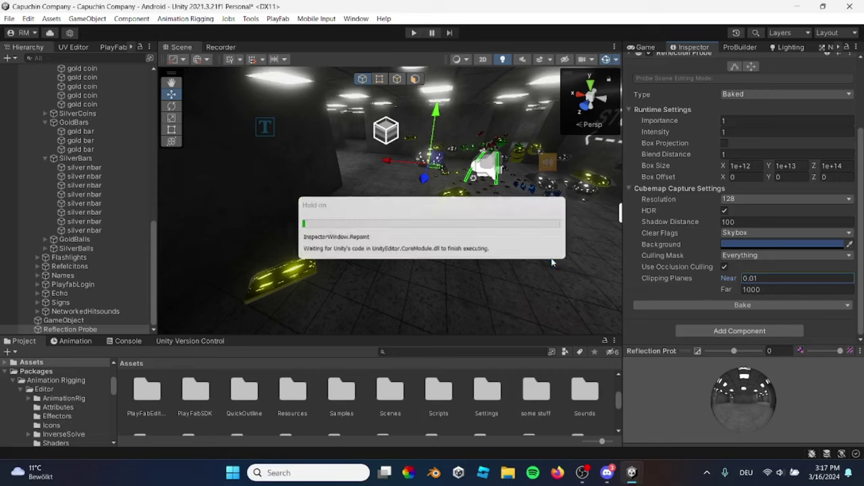
Set the probe's capture resolution to 16 and bake it
left_click(739, 200)
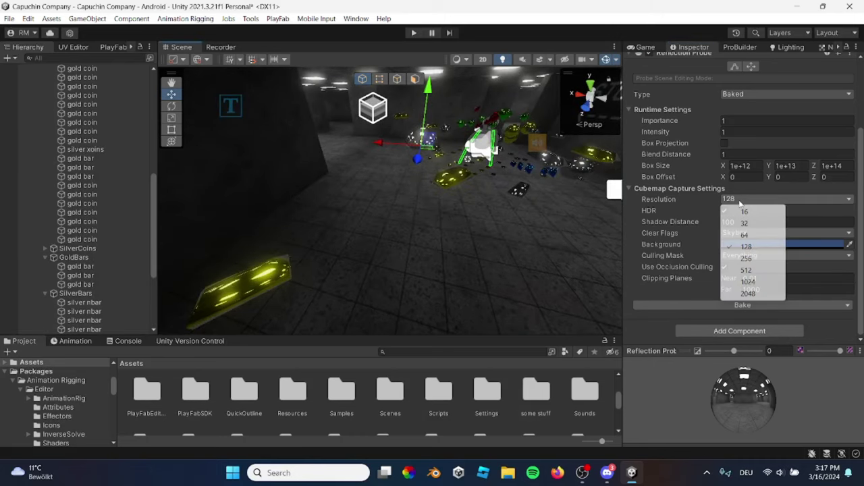
right_click_drag(513, 222, 428, 238)
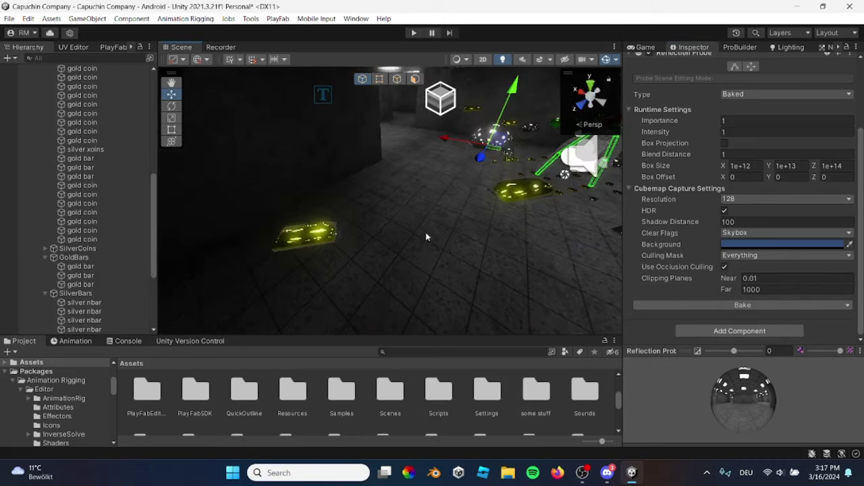
right_click_drag(405, 209, 443, 220)
scroll(492, 156, "up", 3)
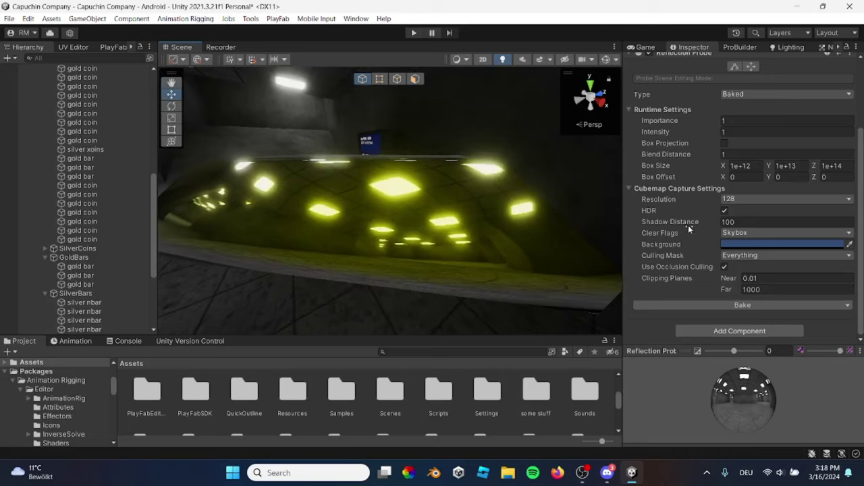
left_click(750, 198)
left_click(739, 208)
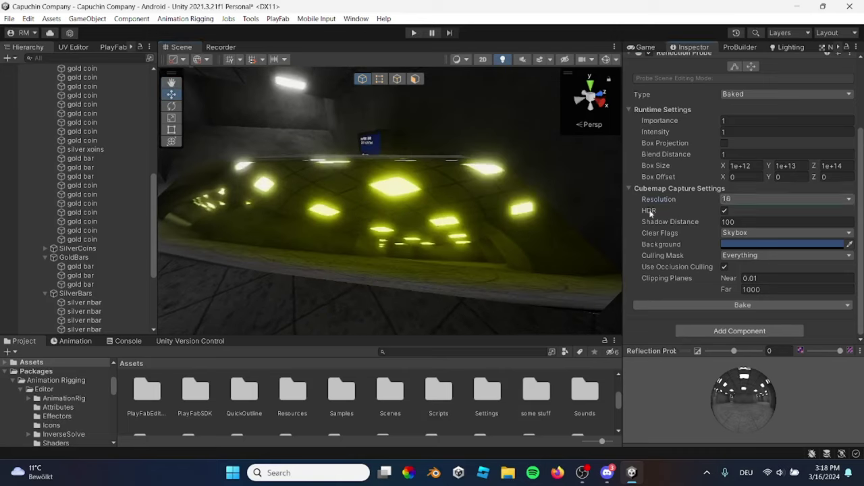
left_click(767, 305)
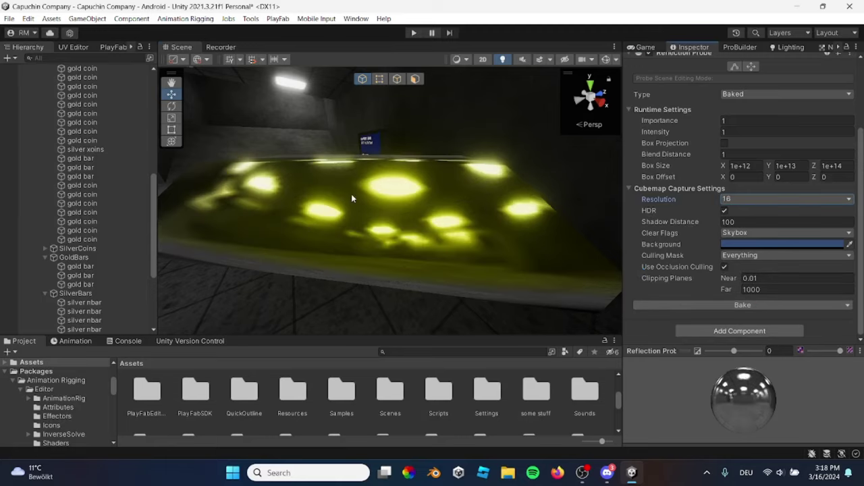
Change the capture resolution to 64 and let the re-bake finish
left_click_drag(392, 199, 424, 200, "alt")
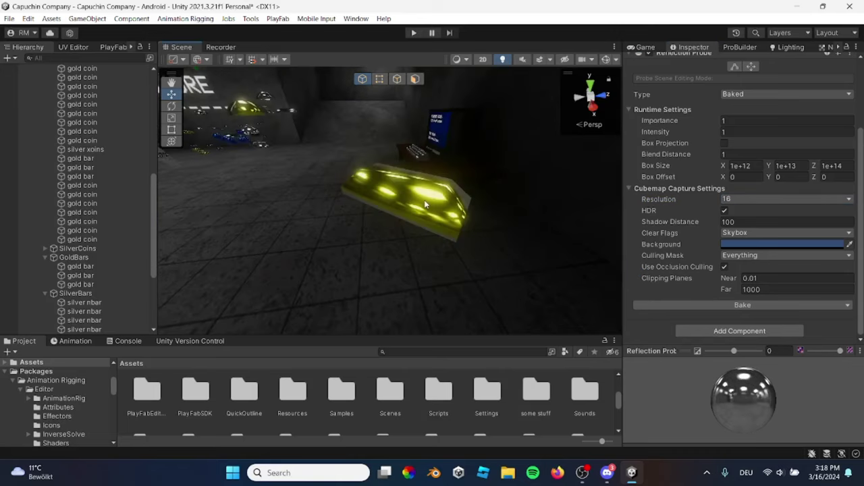
left_click(745, 199)
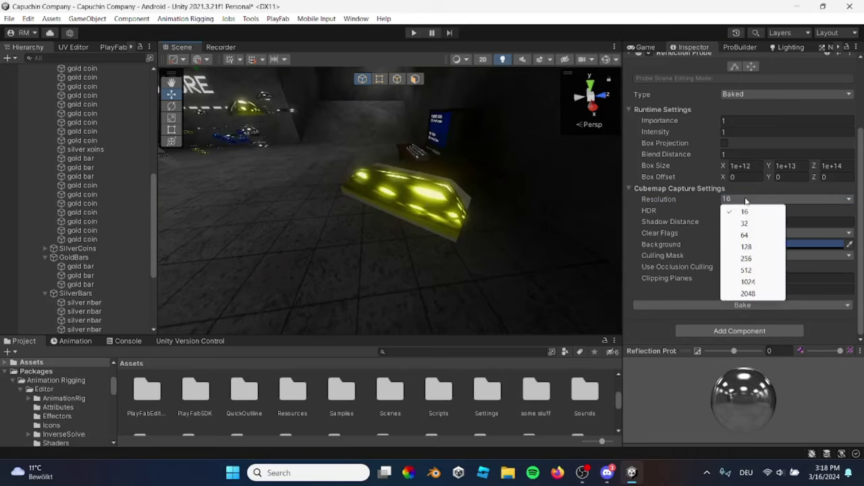
left_click(745, 234)
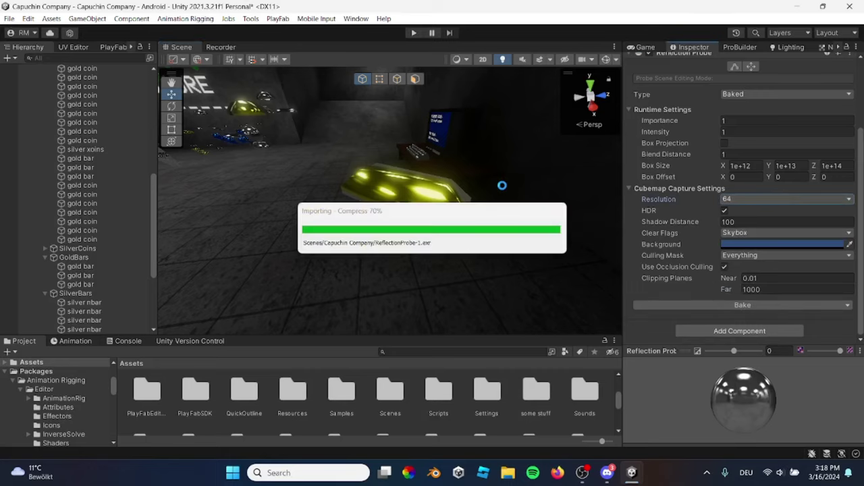
right_click_drag(488, 154, 470, 186)
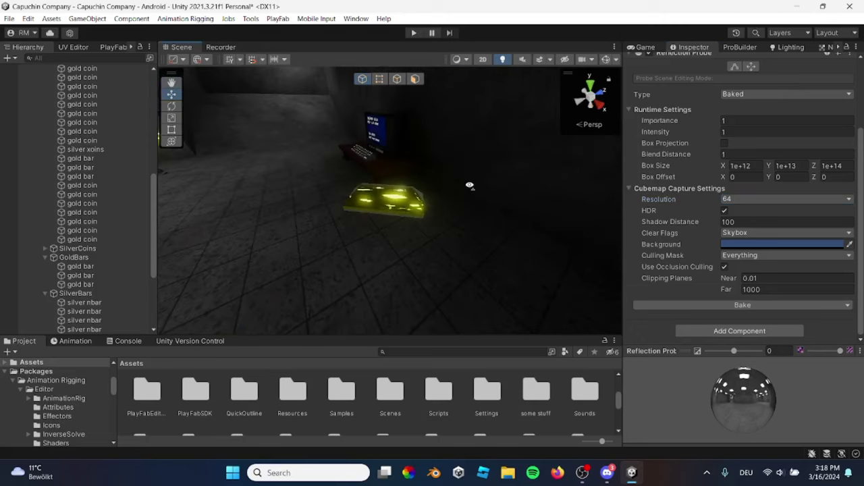
Collapse the hierarchy groups and delete the empty GameObject and the test Reflection Probe
scroll(94, 142, "up", 3)
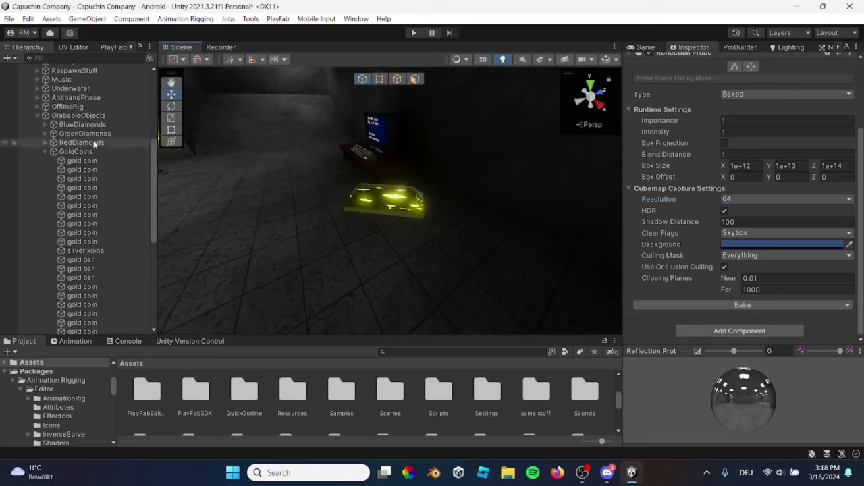
left_click(33, 111)
left_click(29, 122)
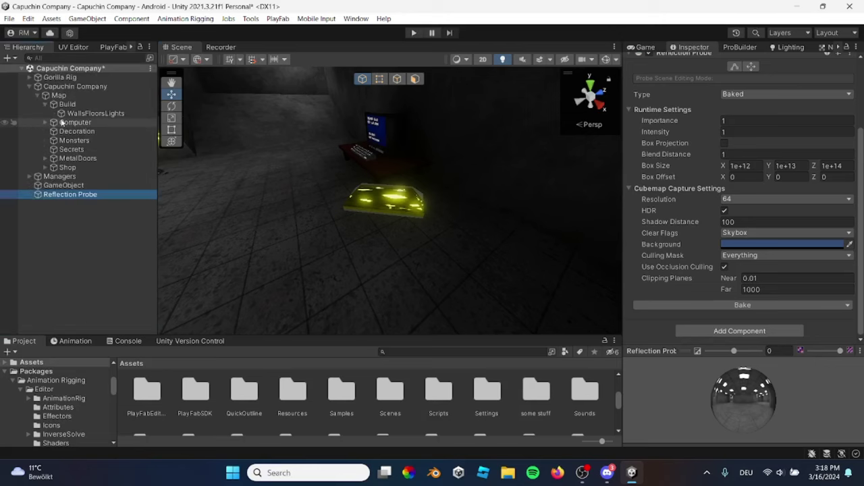
left_click(29, 88)
left_click(81, 203)
right_click_drag(223, 136, 166, 102)
left_click(85, 104)
key("Delete")
left_click(85, 104)
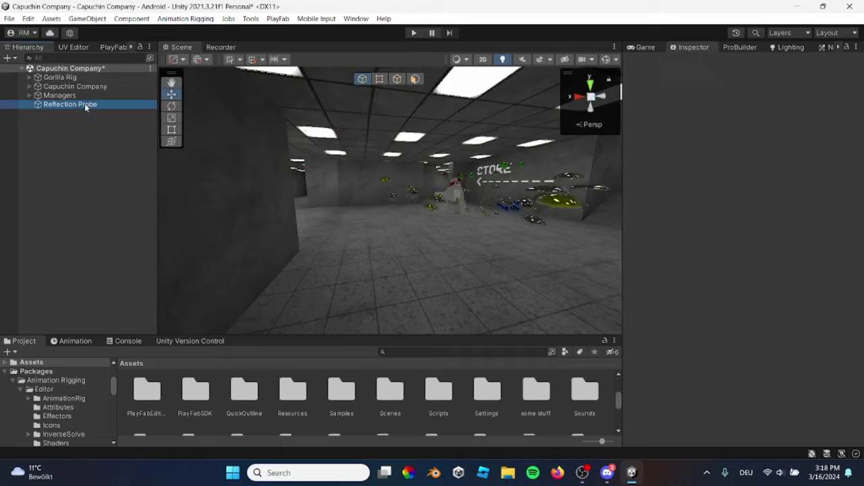
key("Delete")
Search the hierarchy for 'gra' and make the Graphics object active
left_click(64, 58)
type("gtr")
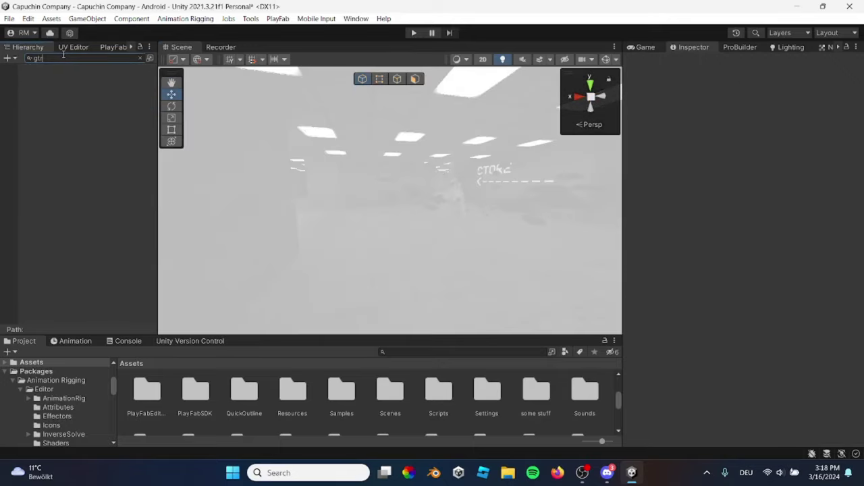
type("ra")
left_click(51, 85)
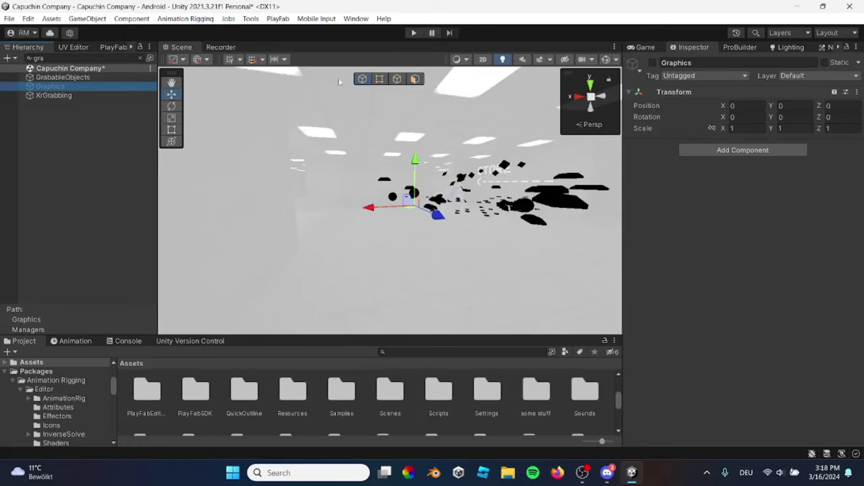
left_click(653, 62)
Search for 'reflec', activate the existing Reflection Probe, and clear the search
left_click(81, 58)
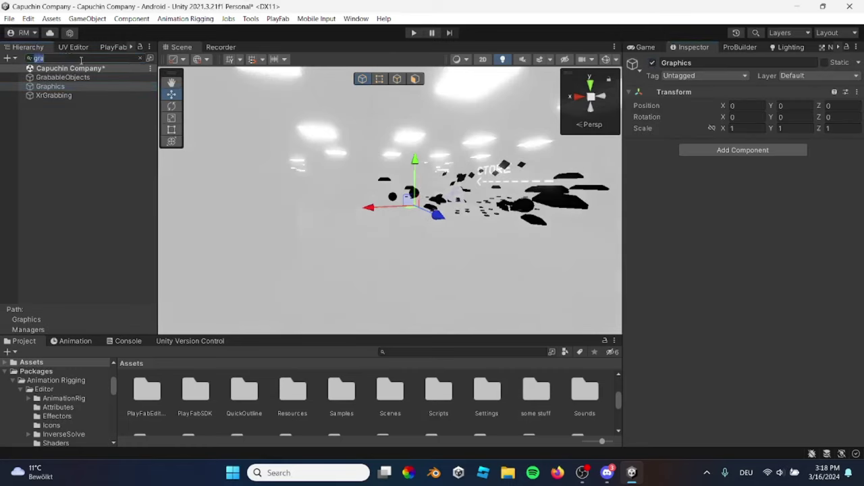
type("ref")
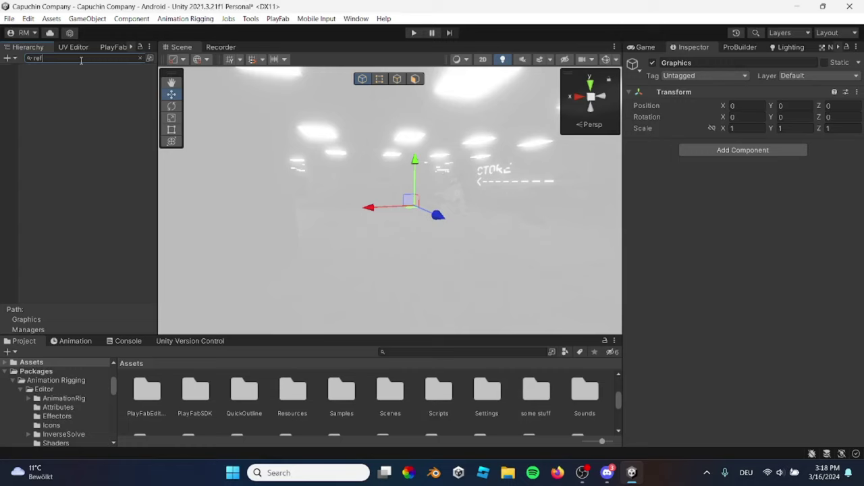
type("leec")
left_click(111, 77)
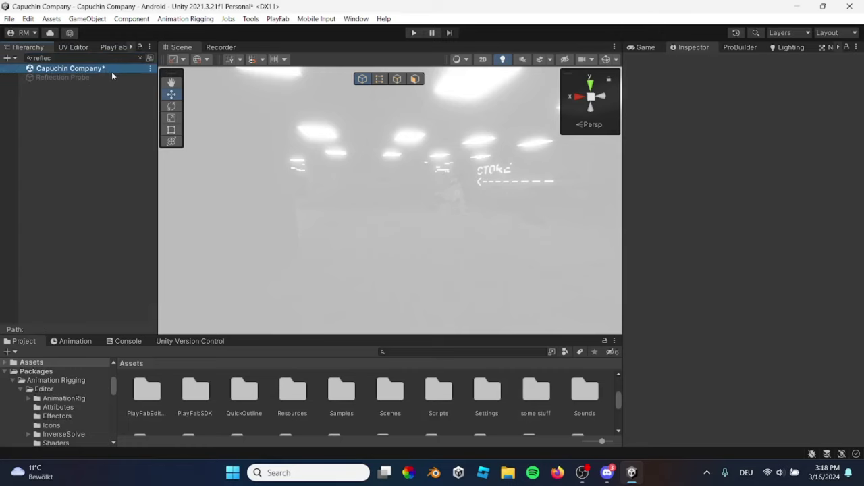
key("alt+shift+a")
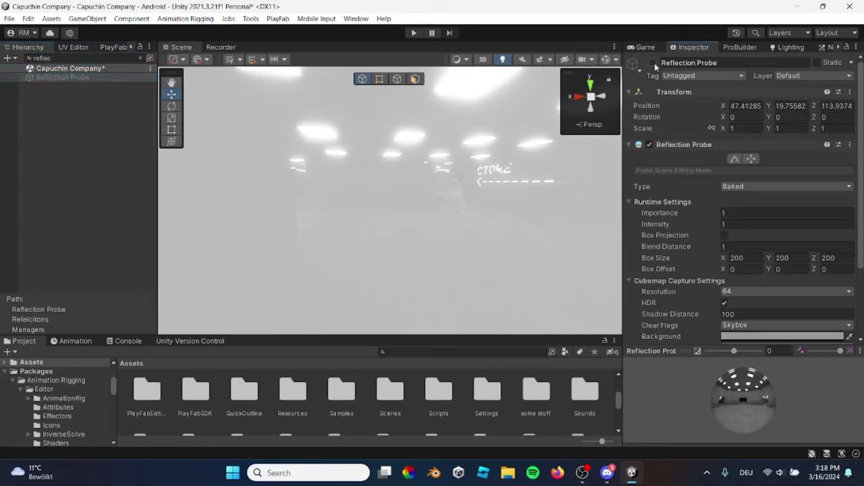
left_click(150, 58)
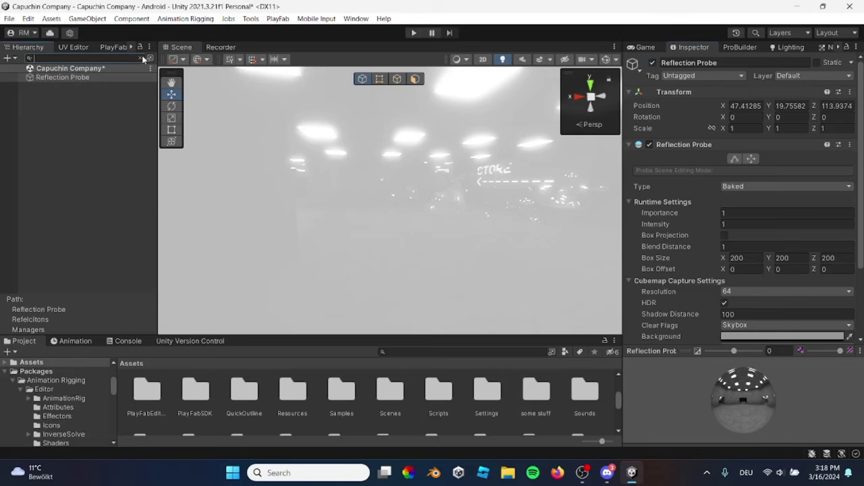
left_click(29, 95)
left_click(29, 129)
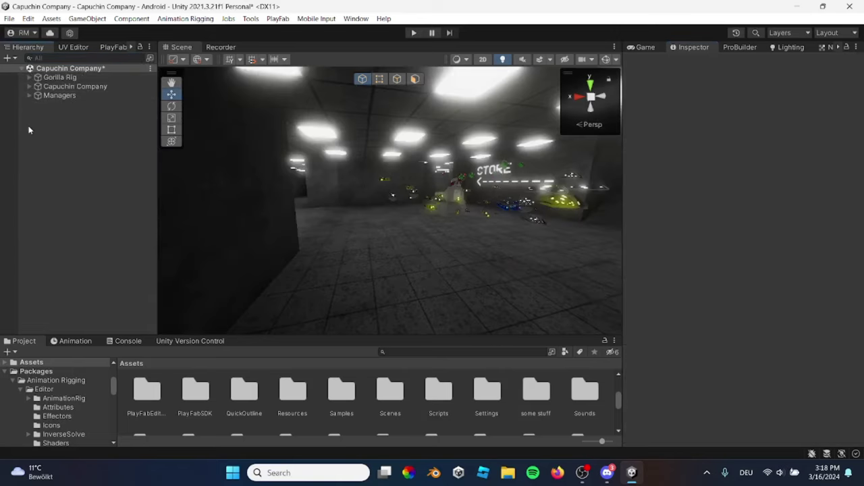